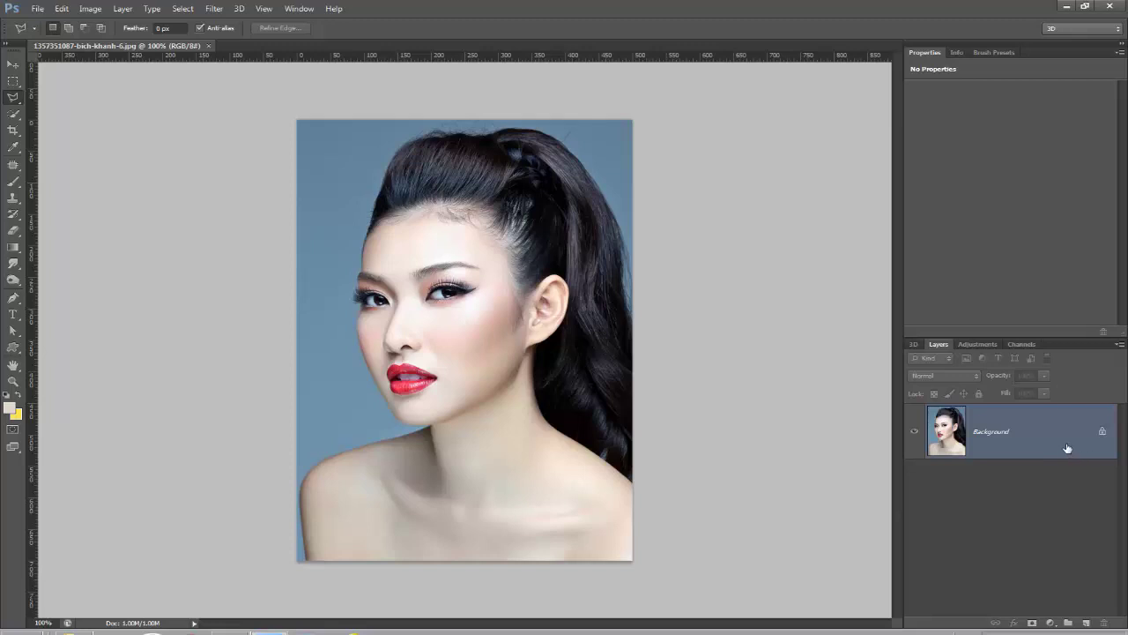
Step: Duplicate the Background layer and outline the eye farther from the ear with the Polygonal Lasso
key("ctrl+j")
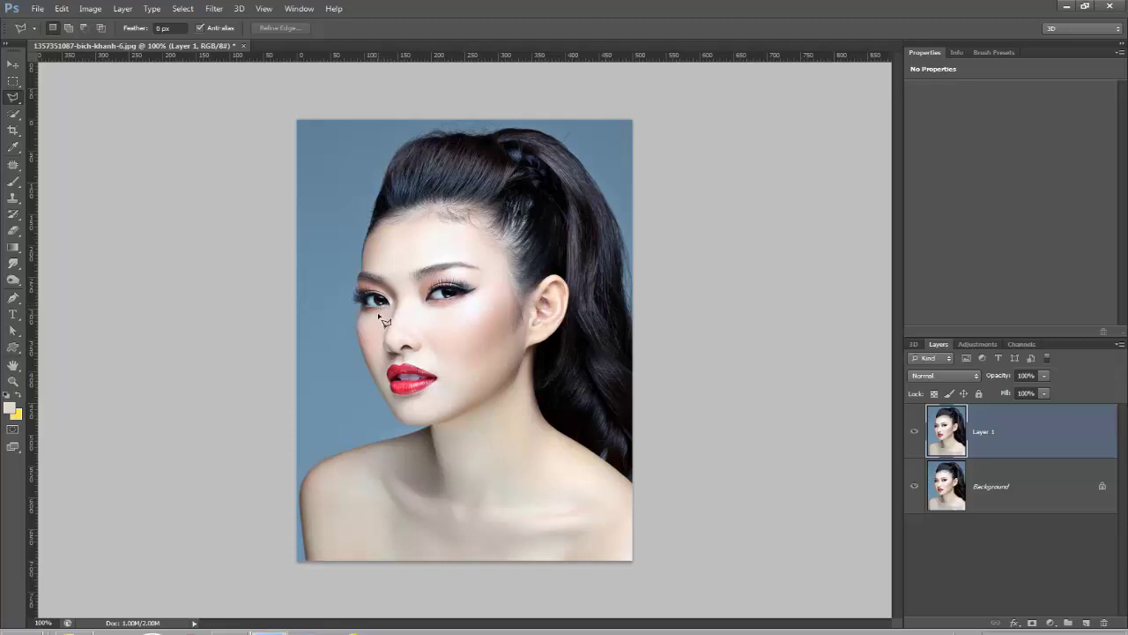
key("ctrl+plus")
key("alt")
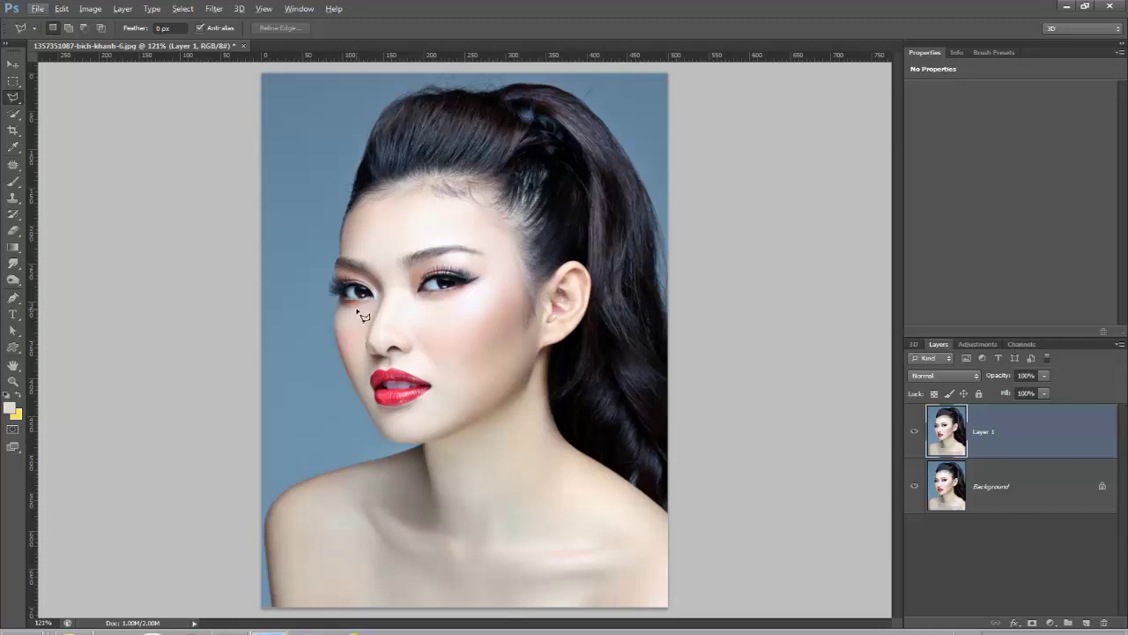
key("alt")
left_click_drag(347, 291, 379, 301)
double_click(379, 301)
Step: Add the eye nearer the ear to the selection and copy both eyes to a new layer
key("shift")
left_click(426, 290)
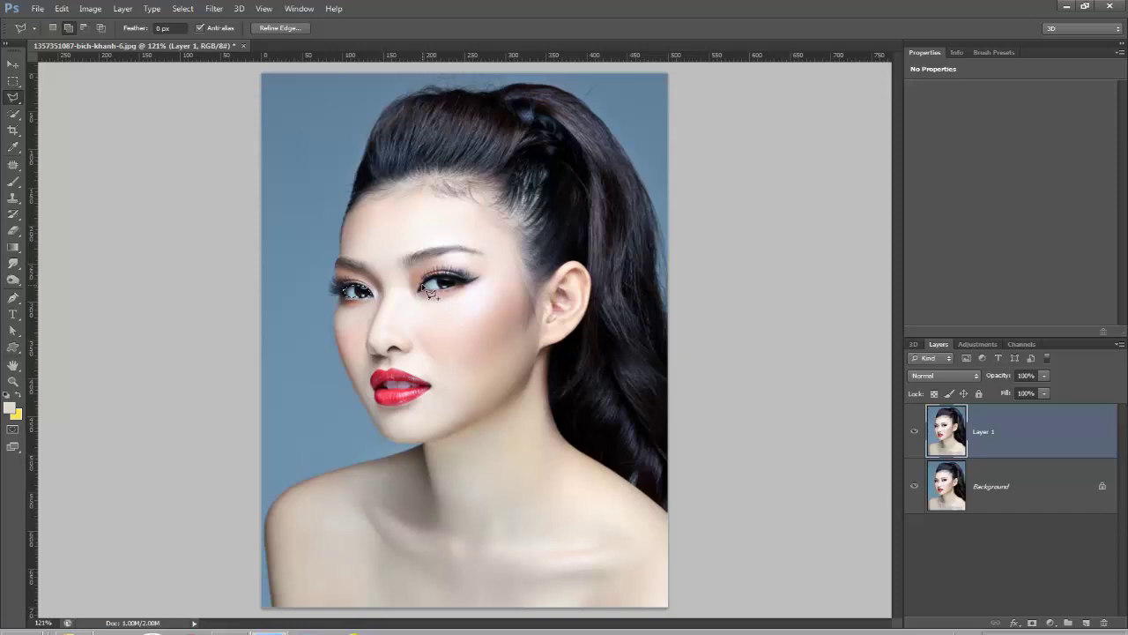
left_click_drag(454, 284, 473, 285)
left_click(476, 279)
left_click(428, 289)
key("ctrl+j")
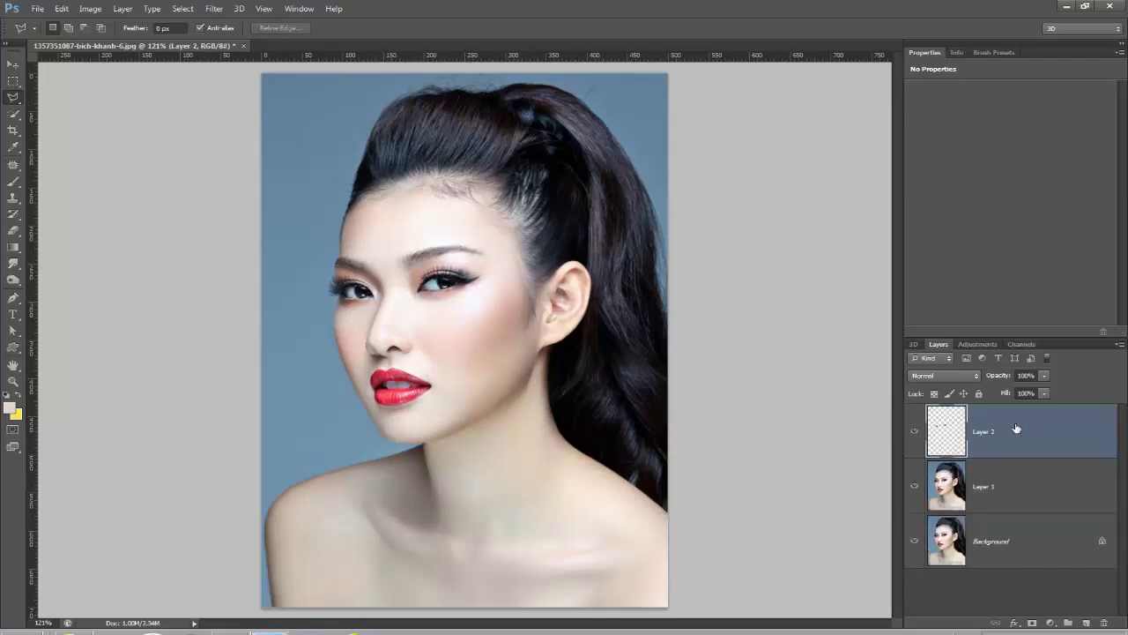
Step: Start the Oil Paint filter on Layer 1 and set both Angular Direction and Shine to 0
left_click(1032, 500)
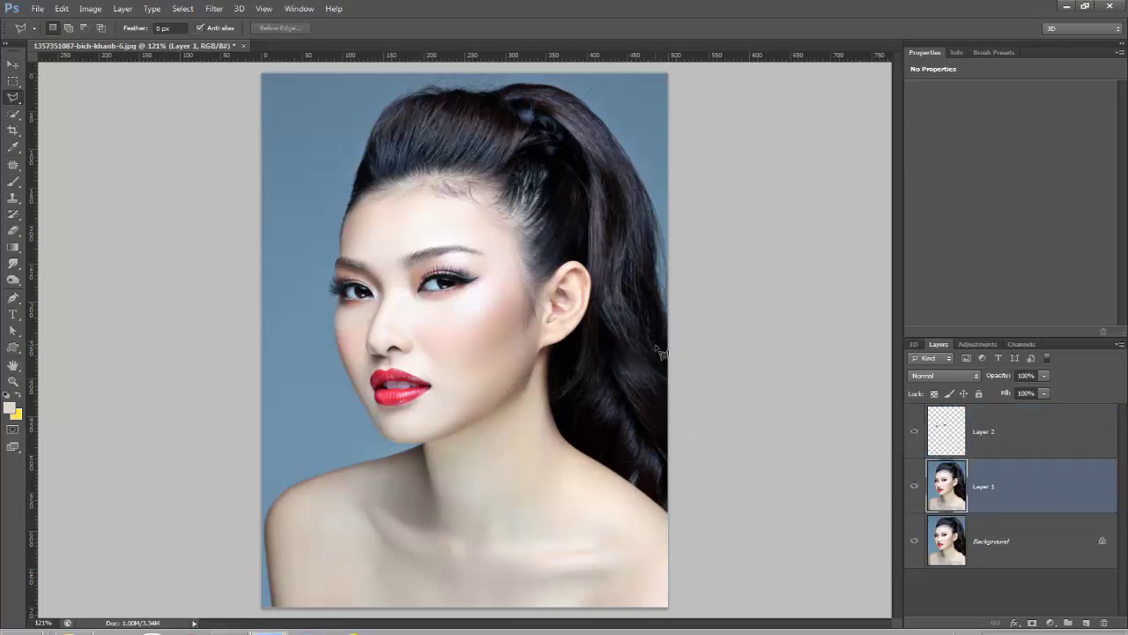
left_click(215, 8)
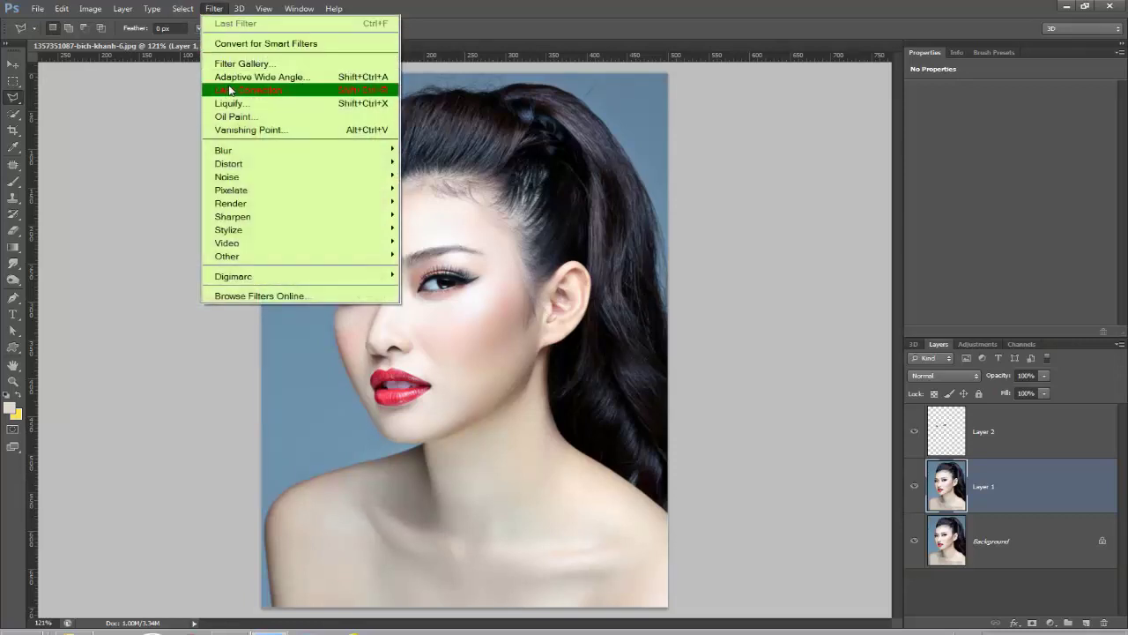
left_click(243, 116)
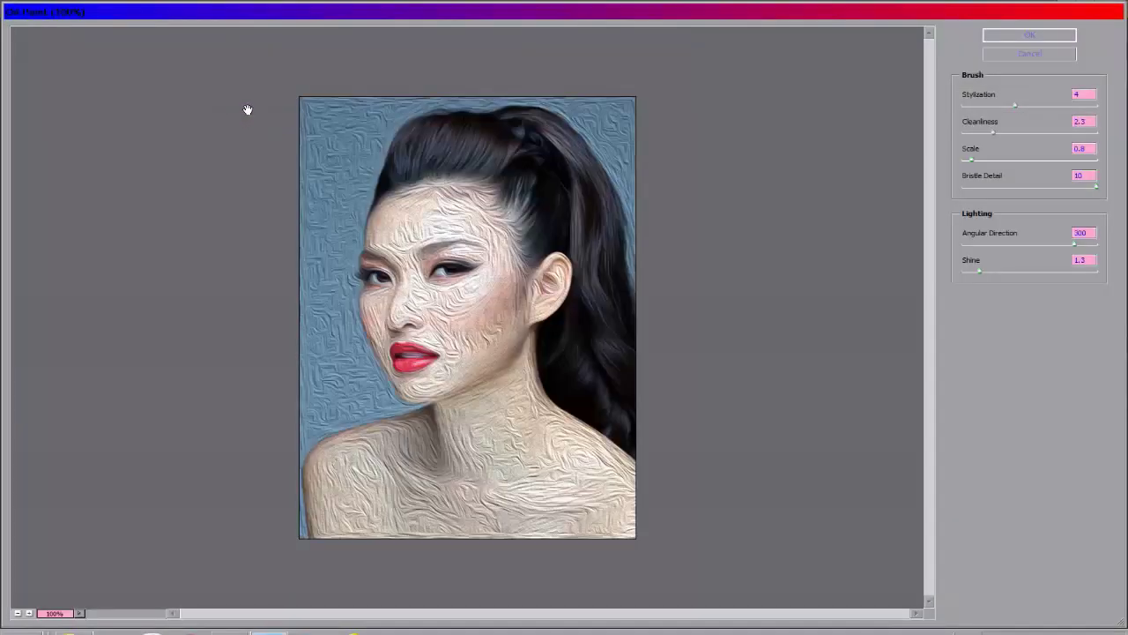
left_click_drag(1076, 250, 919, 252)
left_click(981, 270)
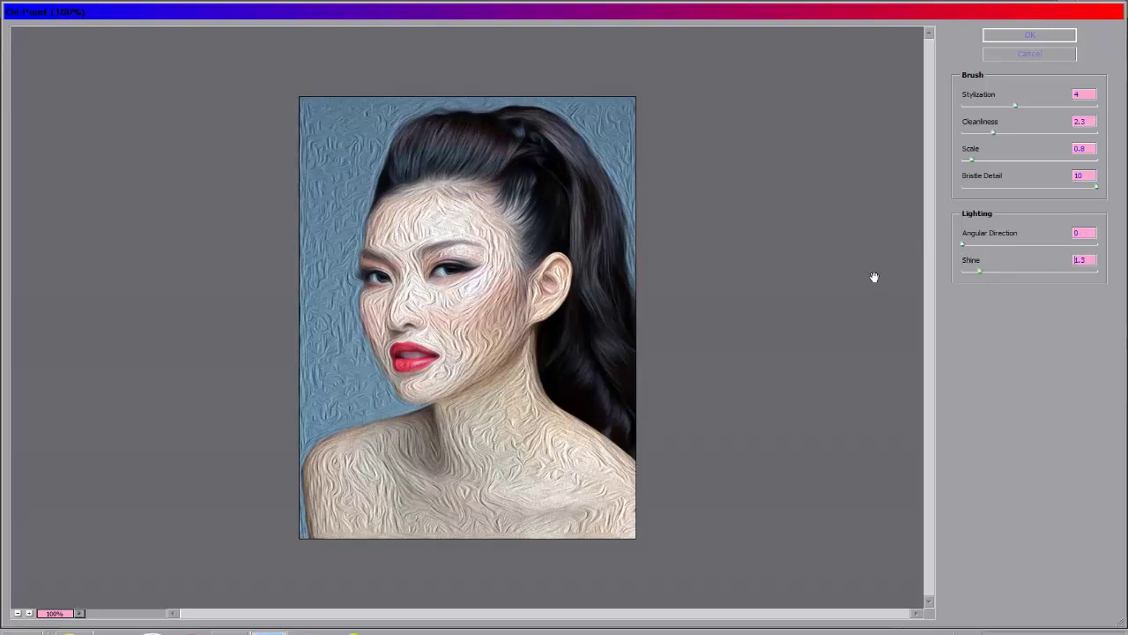
left_click_drag(979, 271, 949, 279)
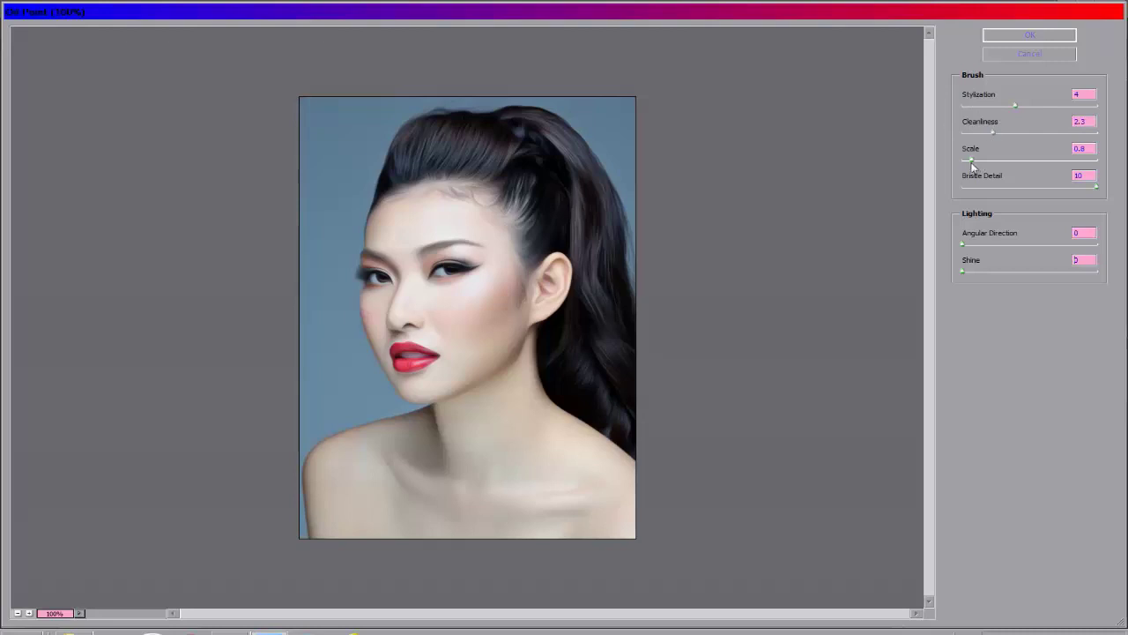
Step: Set the Oil Paint Scale to 0.1 and Cleanliness to 7.15, adjust Stylization, and apply the filter
left_click_drag(971, 162, 946, 166)
left_click_drag(1038, 165, 963, 168)
left_click_drag(994, 132, 1032, 140)
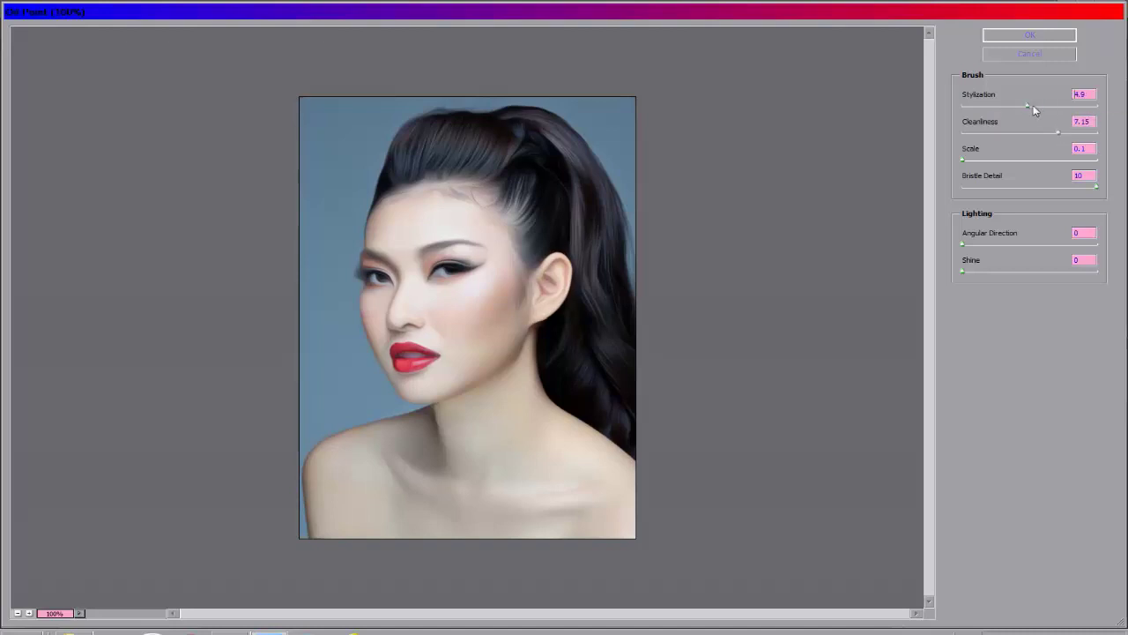
left_click_drag(1052, 108, 1013, 115)
left_click(1030, 39)
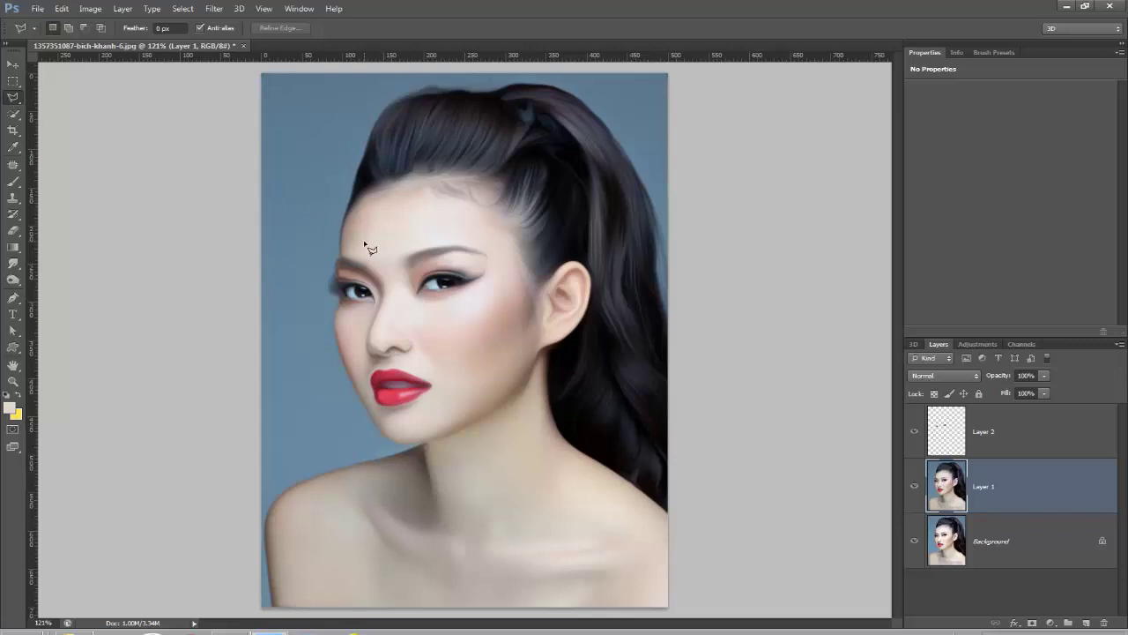
Step: Outline all the hair, including the ponytail, with the Polygonal Lasso and copy it from Layer 1 to a new layer
left_click(351, 202)
mouse_move(394, 181)
left_mouse_down()
mouse_move(462, 172)
mouse_move(498, 184)
left_mouse_up()
left_click(499, 183)
left_click(535, 281)
left_click(574, 262)
mouse_move(586, 263)
left_mouse_down()
mouse_move(592, 311)
mouse_move(557, 357)
mouse_move(571, 437)
mouse_move(670, 470)
mouse_move(702, 377)
left_mouse_up()
left_click(672, 190)
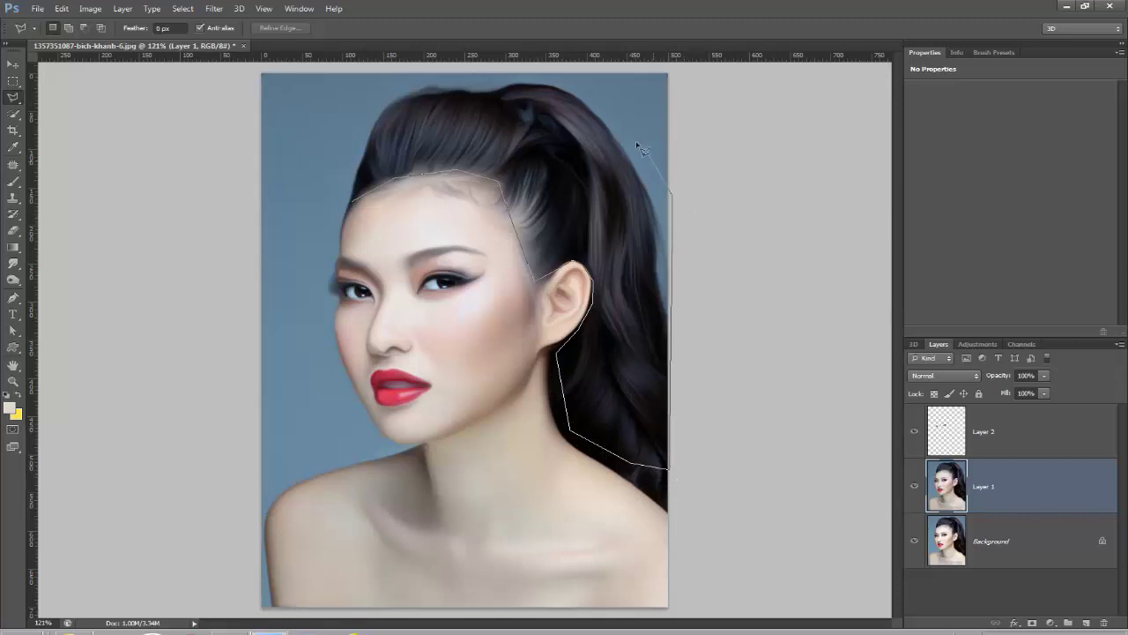
left_click(602, 92)
left_click(527, 78)
left_click(364, 101)
left_click(358, 206)
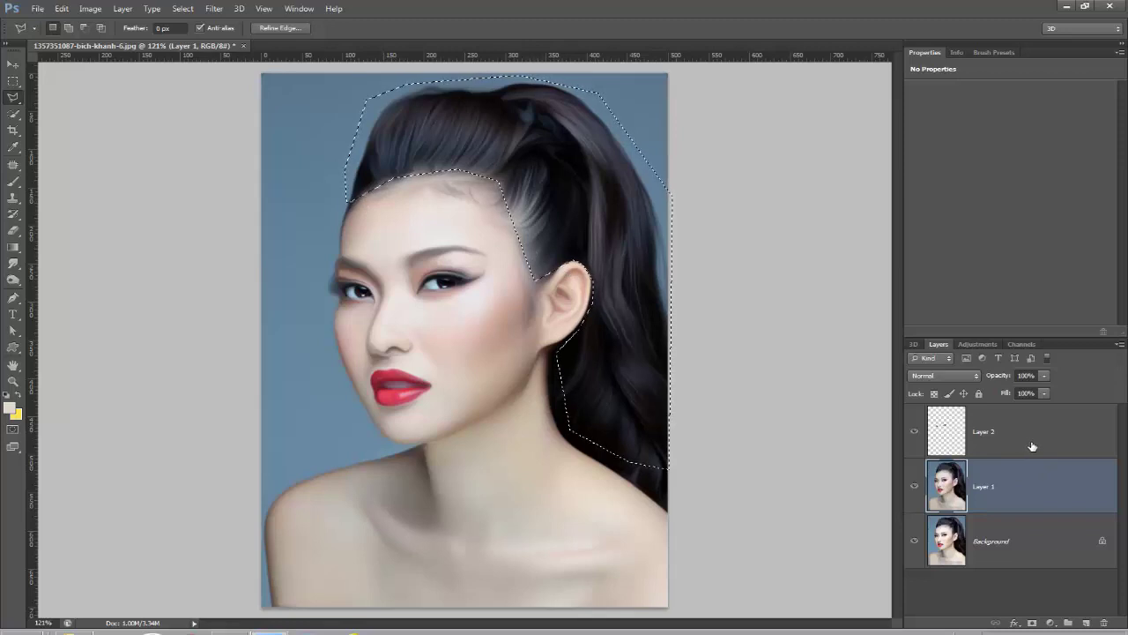
key("ctrl+j")
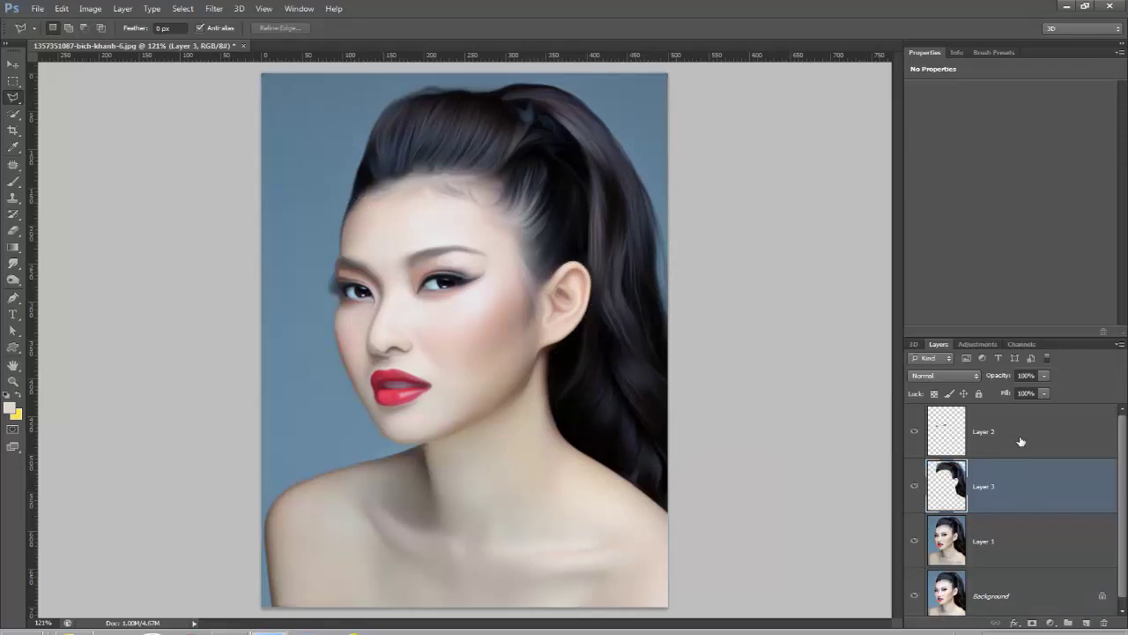
Step: Open the Filter Gallery on Layer 1 with the Poster Edges filter chosen
left_click(996, 552)
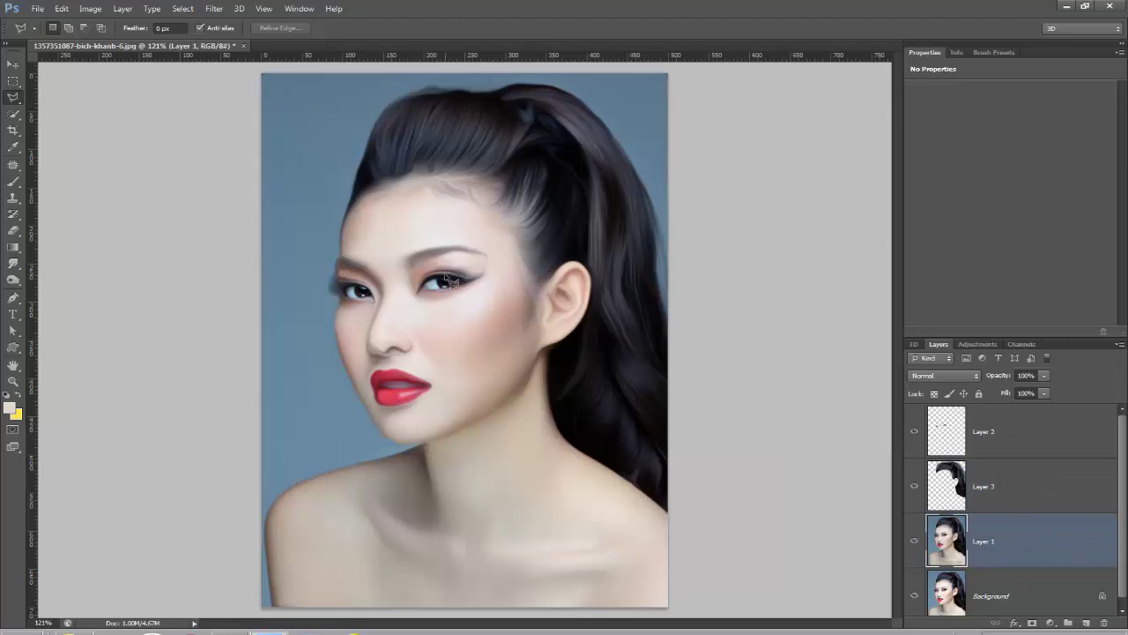
left_click(12, 63)
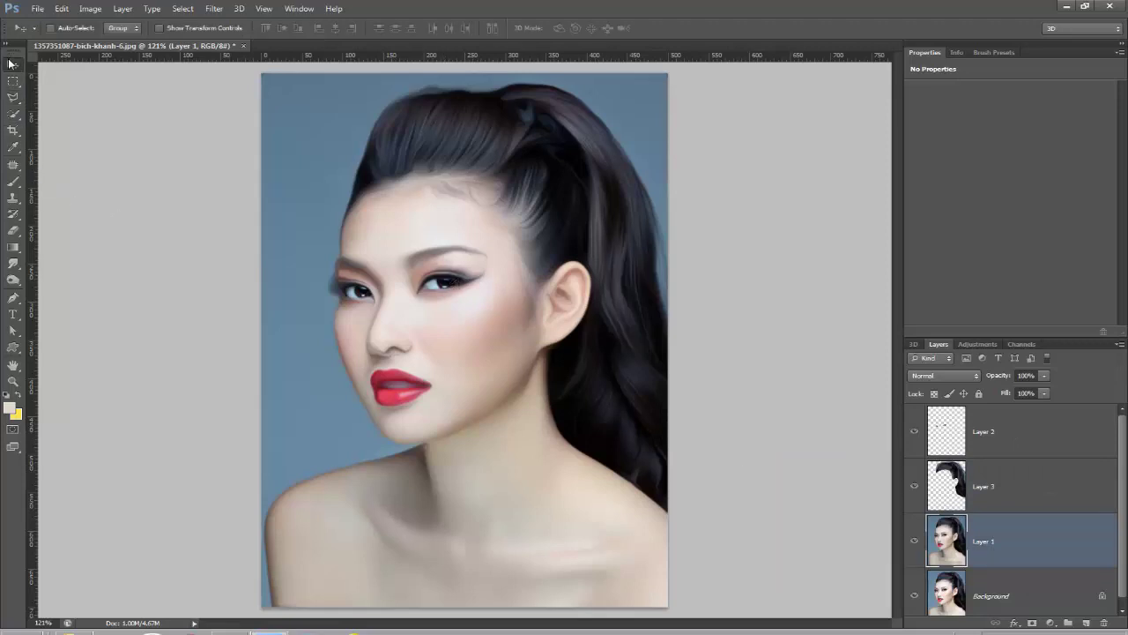
left_click(213, 9)
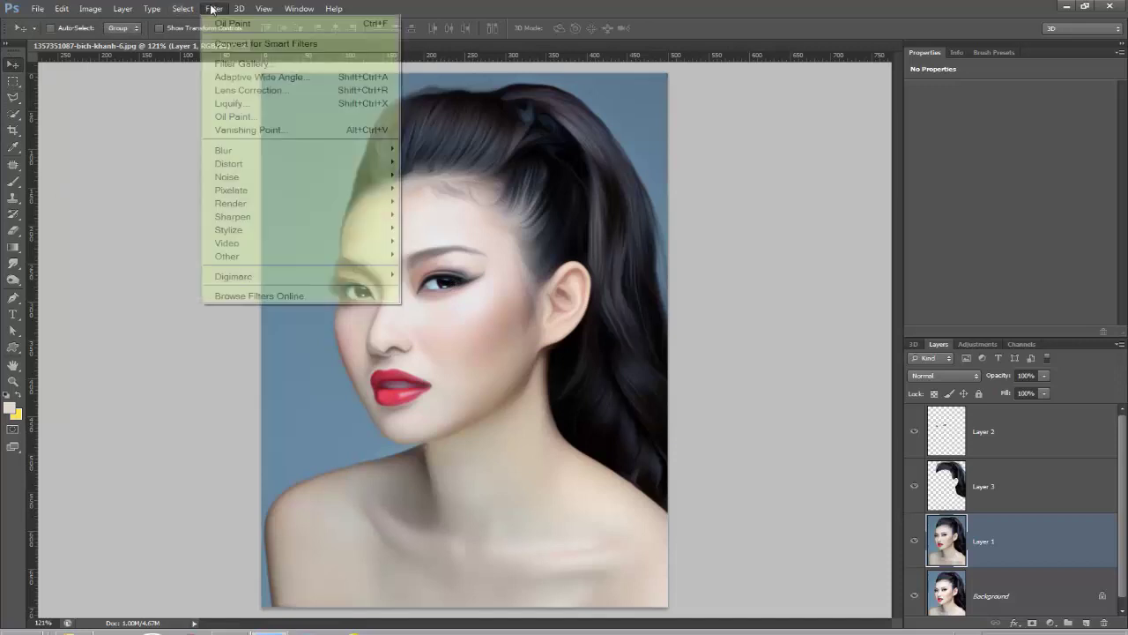
left_click(246, 63)
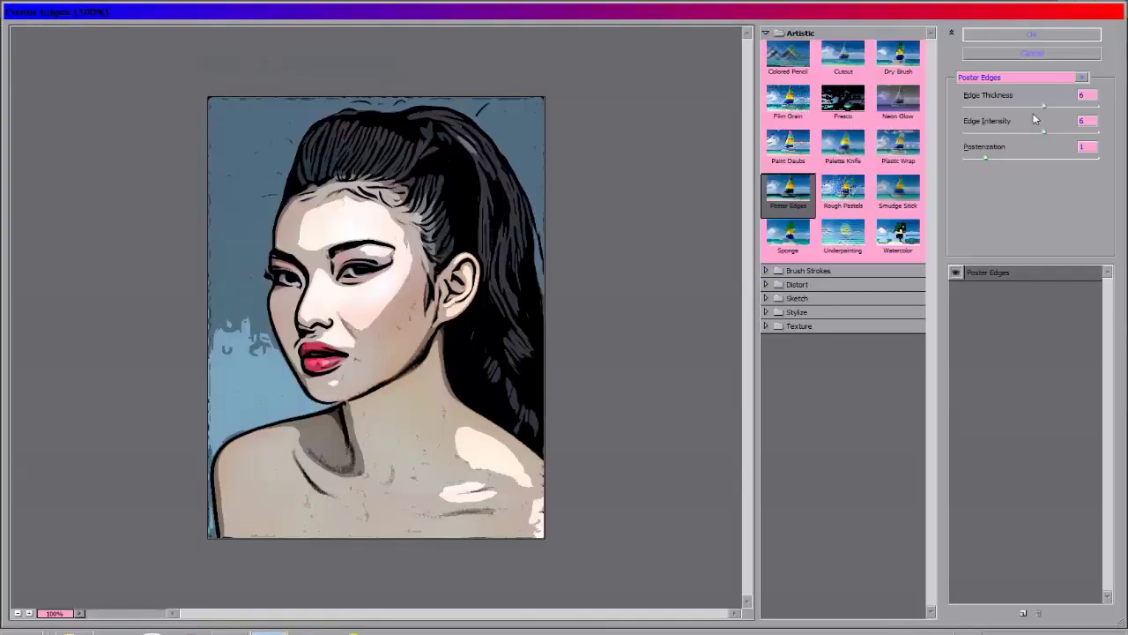
left_click(1077, 79)
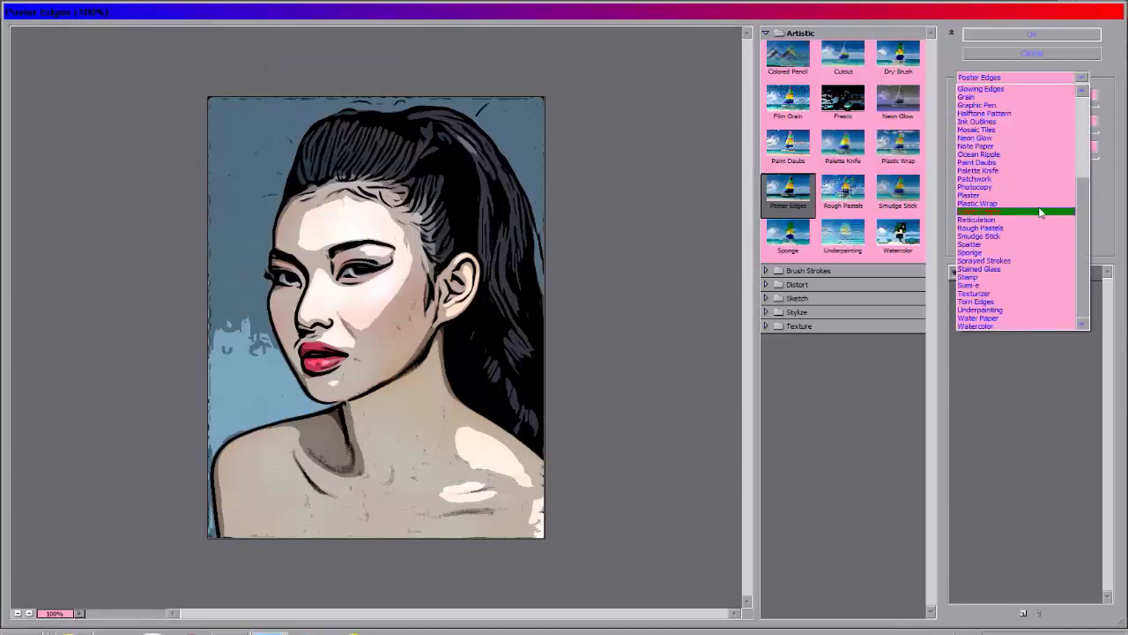
left_click(1009, 212)
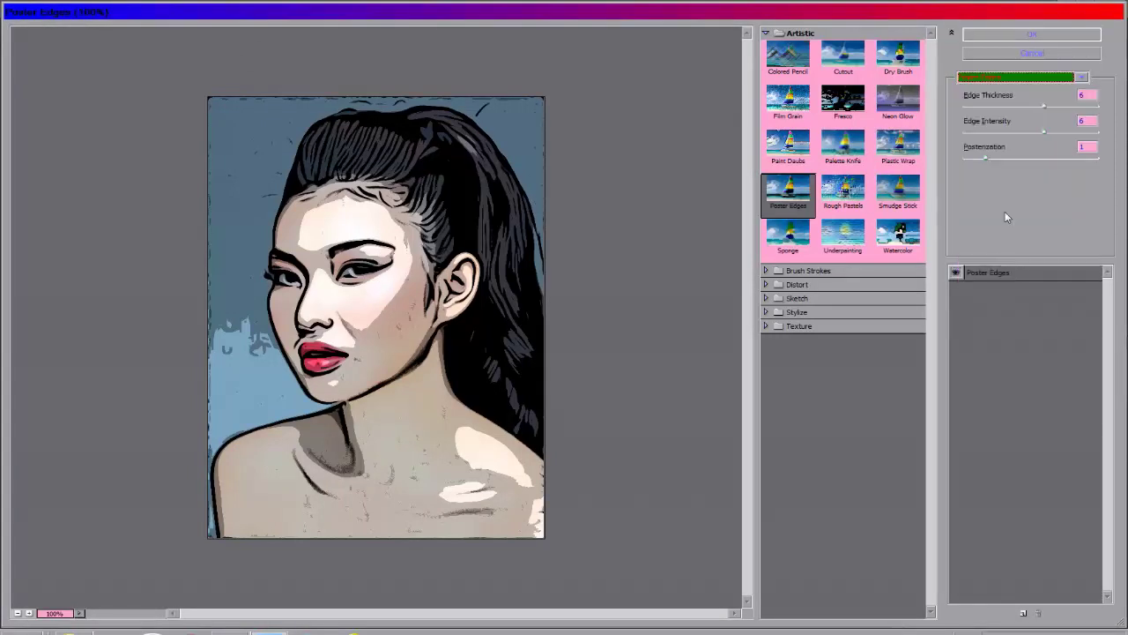
Step: Set Poster Edges to Edge Intensity 3, Posterization 2 and about the minimum Edge Thickness, and apply the filter to Layer 1
mouse_move(1044, 131)
left_mouse_down()
mouse_move(964, 134)
mouse_move(997, 132)
mouse_move(960, 159)
mouse_move(1050, 158)
left_mouse_up()
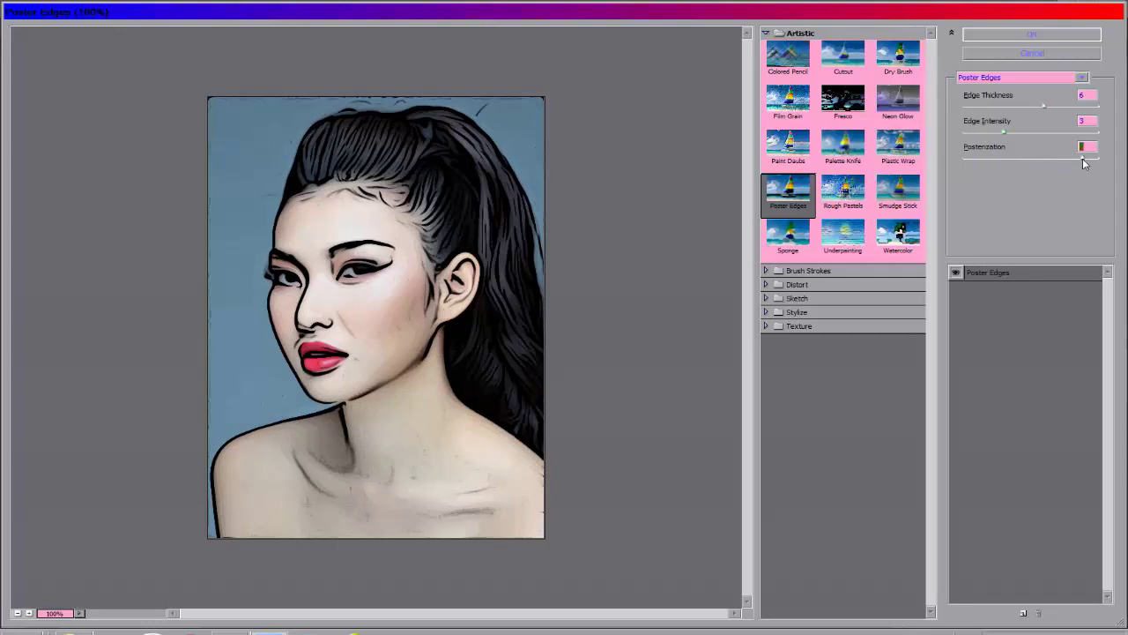
left_click_drag(1061, 160, 998, 172)
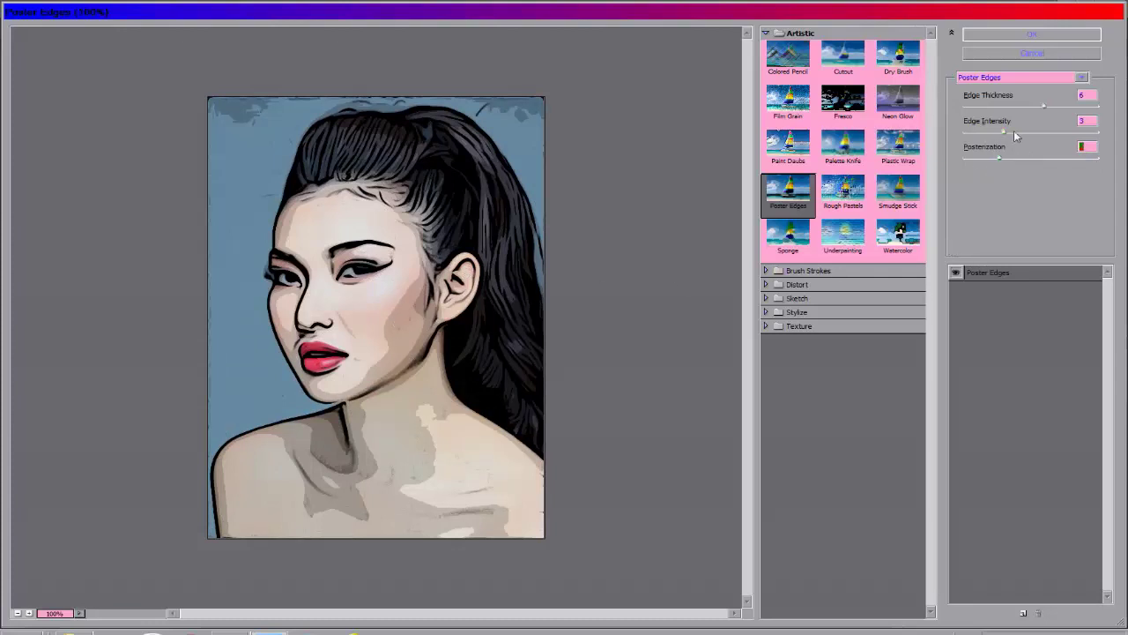
left_click(1044, 108)
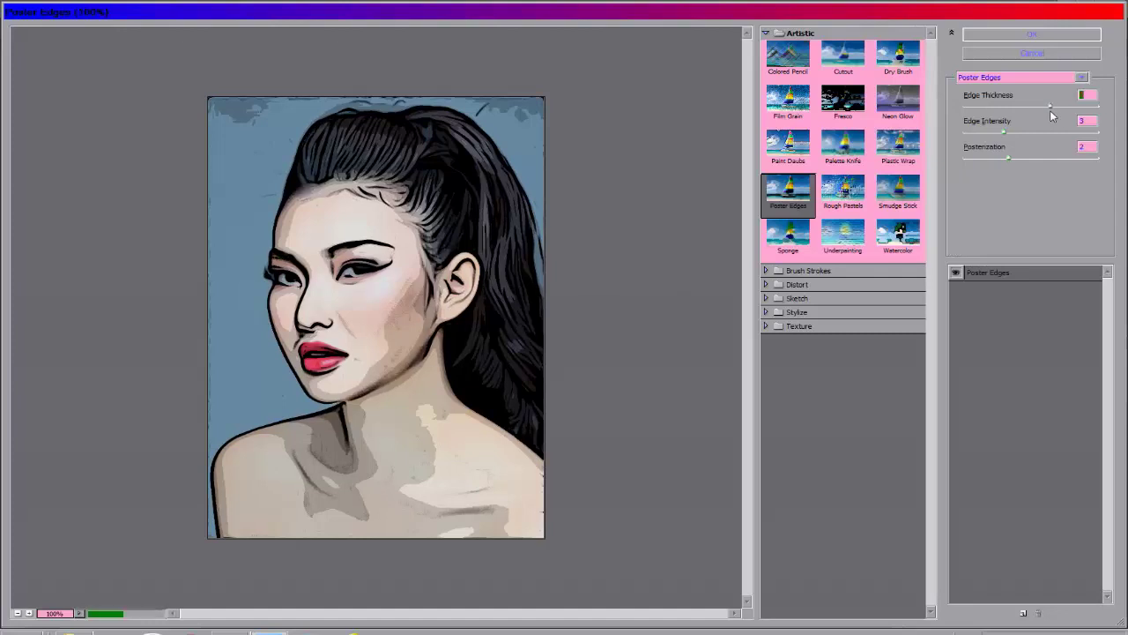
left_click_drag(1056, 110, 961, 117)
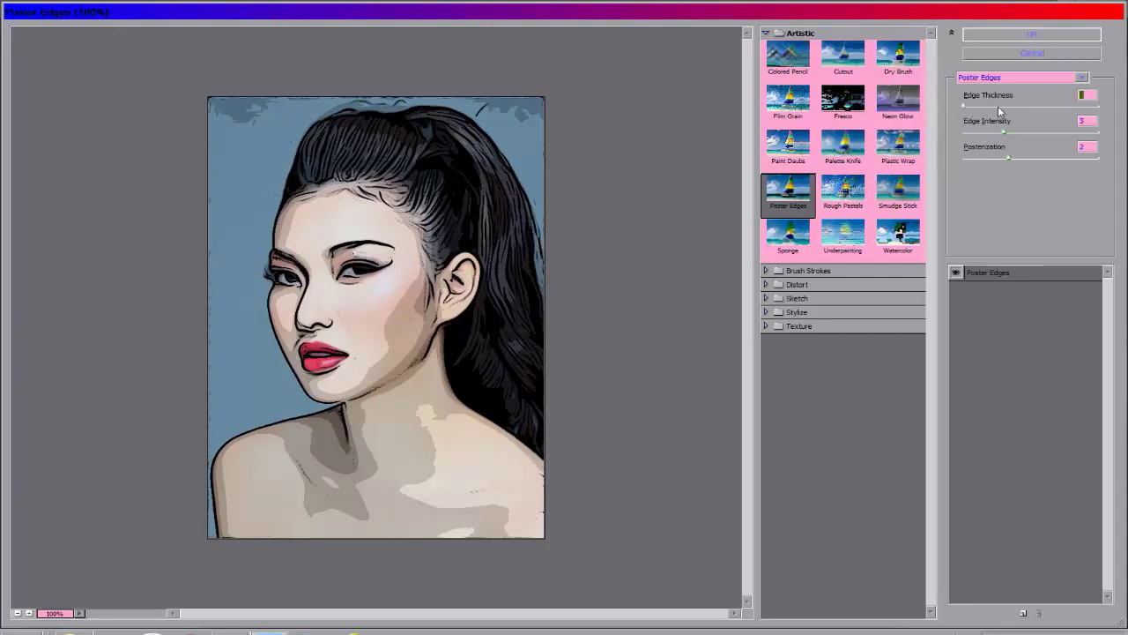
left_click_drag(967, 110, 1002, 109)
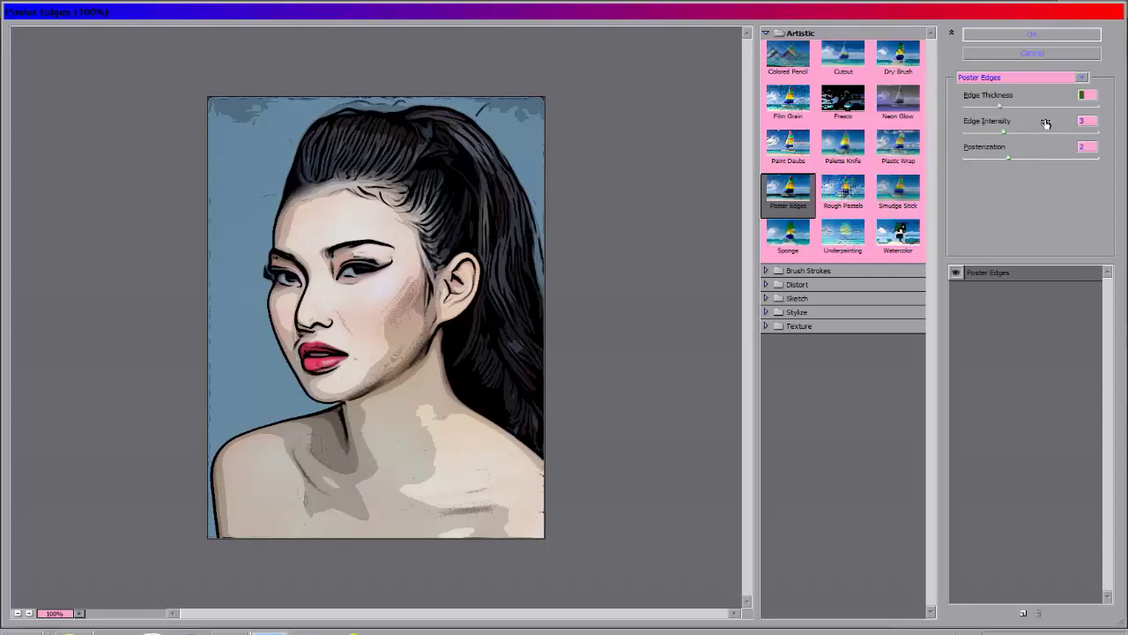
left_click_drag(1001, 107, 967, 112)
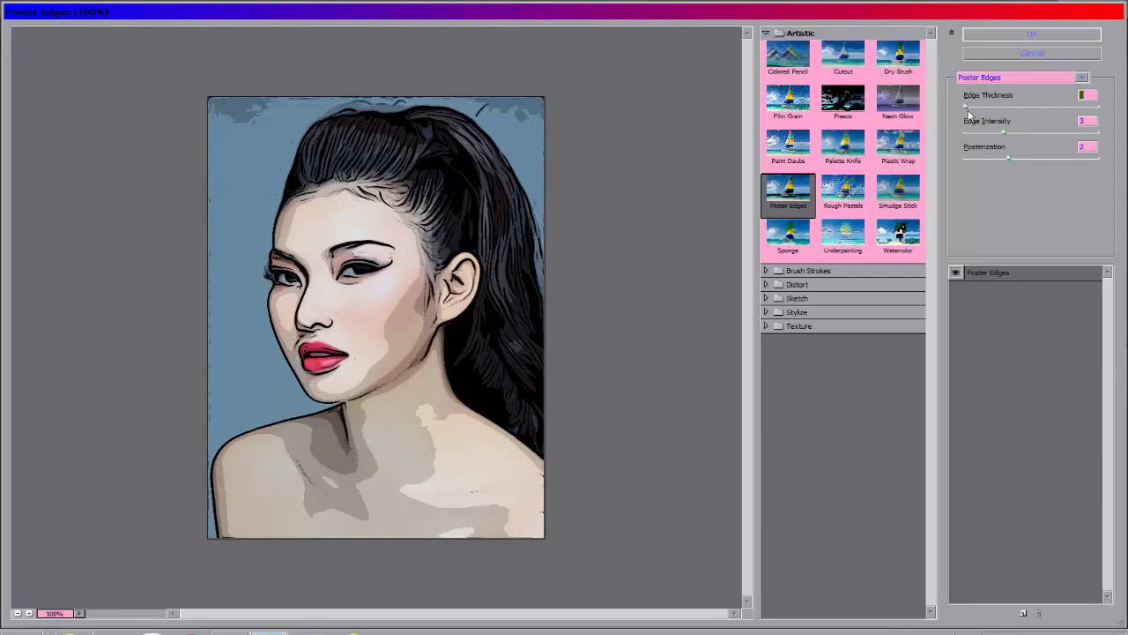
left_click(1039, 37)
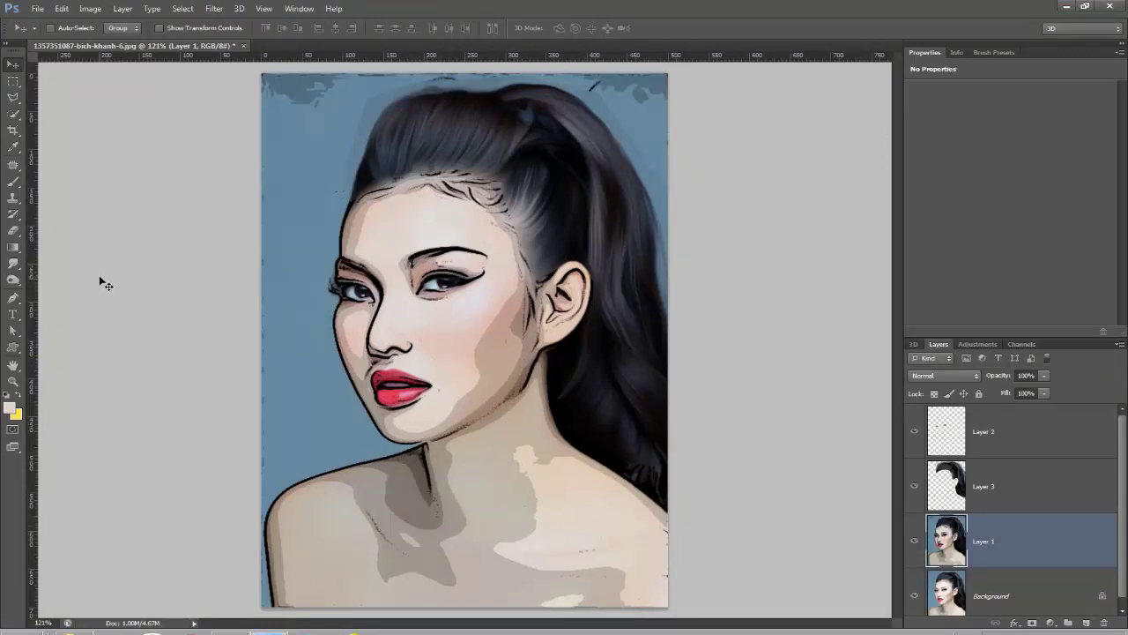
Step: Set up the Smudge tool with 20% strength and Lighten mode
left_click(13, 264)
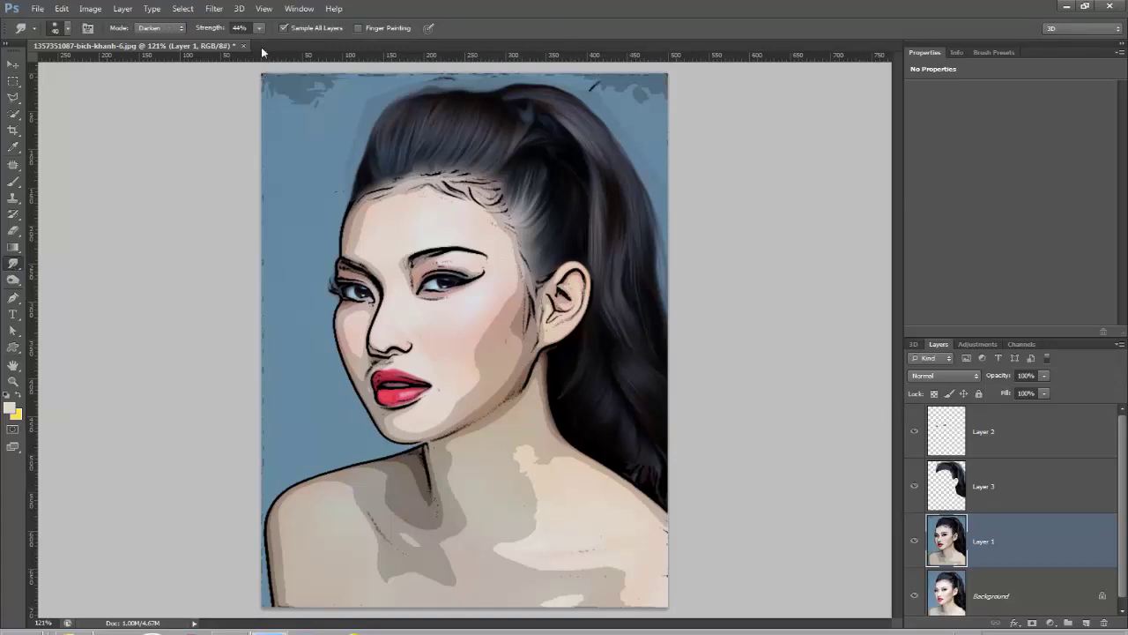
left_click(260, 29)
left_click(444, 214)
mouse_move(443, 214)
left_mouse_down()
mouse_move(411, 202)
mouse_move(439, 206)
left_mouse_up()
left_click(160, 31)
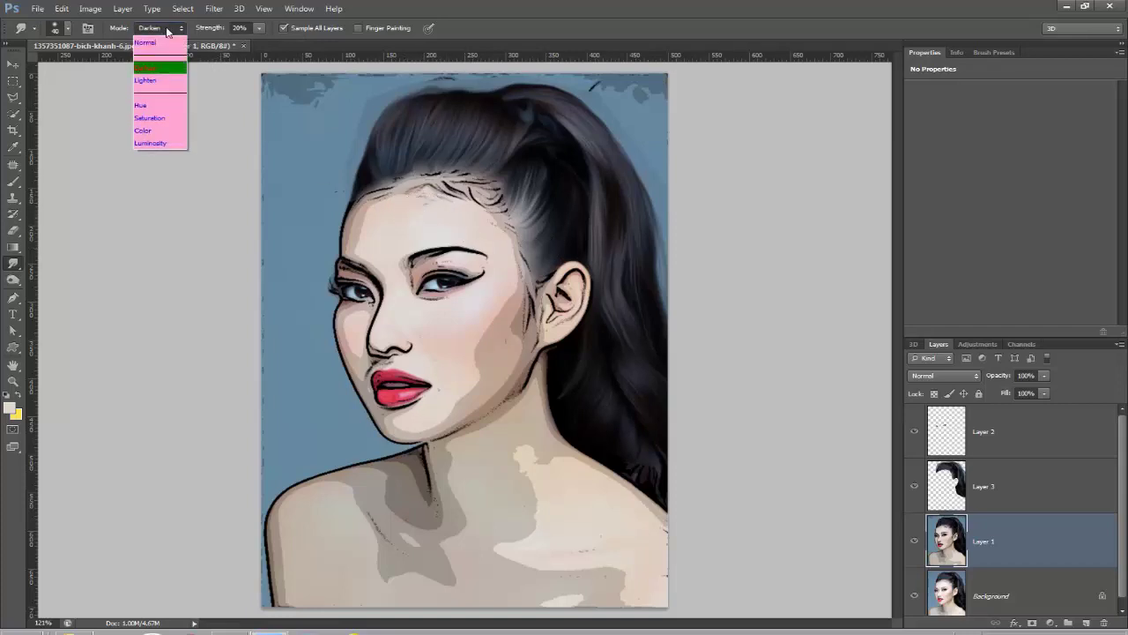
left_click(161, 81)
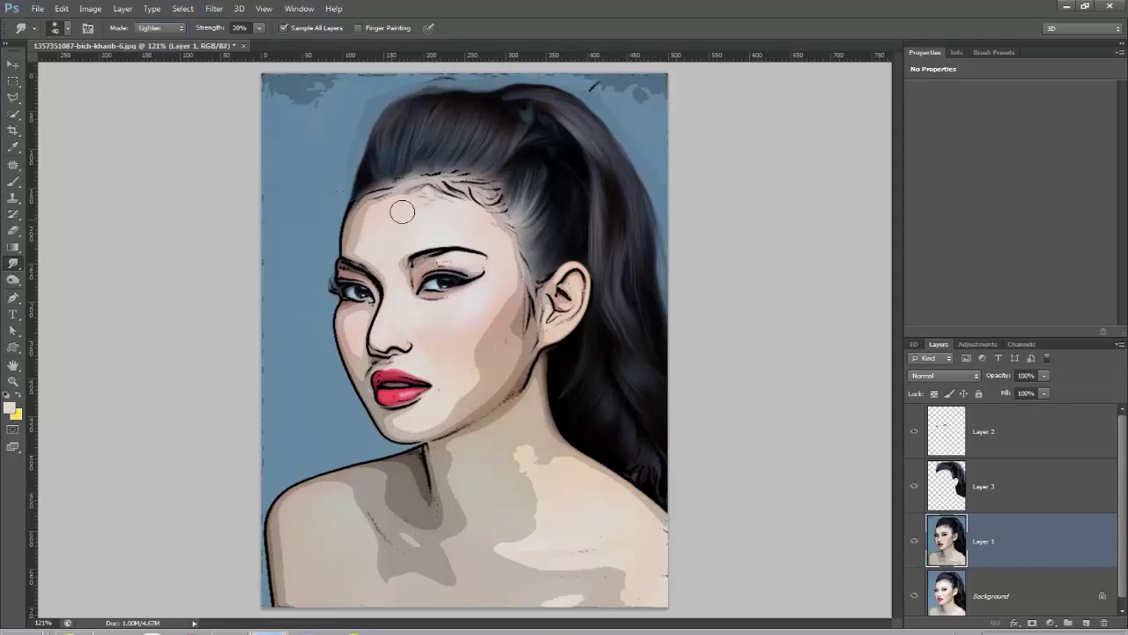
Step: Smudge the facial skin and the forehead along the hairline to soften the dark poster lines
mouse_move(422, 205)
left_mouse_down()
mouse_move(449, 202)
mouse_move(381, 201)
left_mouse_up()
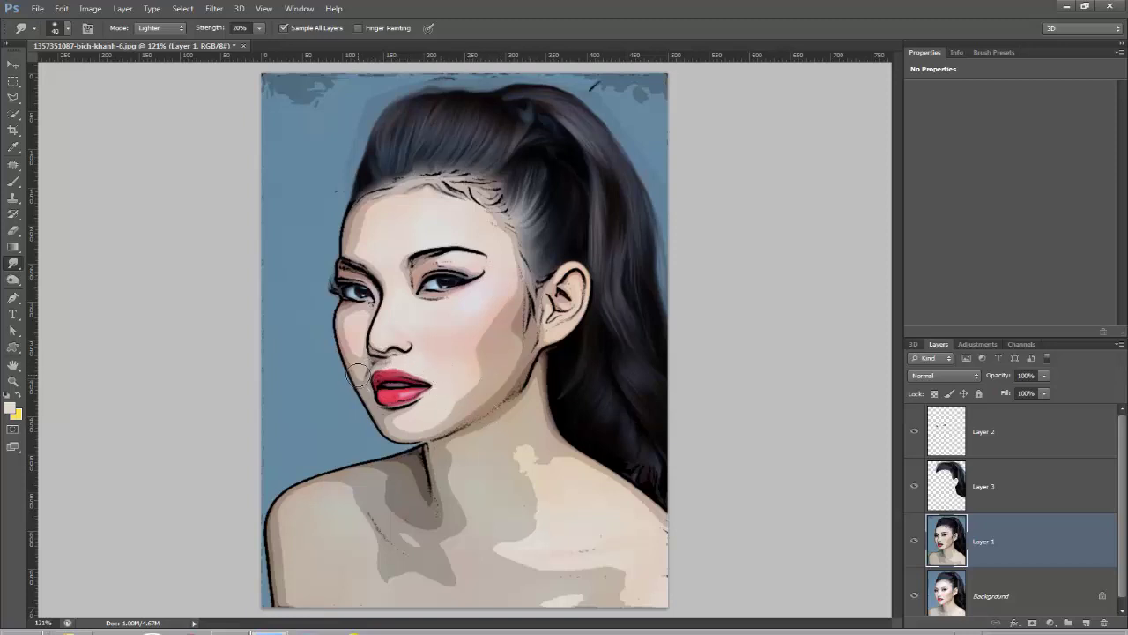
mouse_move(369, 308)
left_mouse_down()
mouse_move(344, 310)
mouse_move(507, 293)
left_mouse_up()
mouse_move(496, 231)
left_mouse_down()
mouse_move(492, 187)
mouse_move(453, 185)
mouse_move(477, 178)
mouse_move(404, 181)
mouse_move(365, 199)
mouse_move(459, 184)
mouse_move(501, 209)
mouse_move(474, 190)
mouse_move(419, 183)
left_mouse_up()
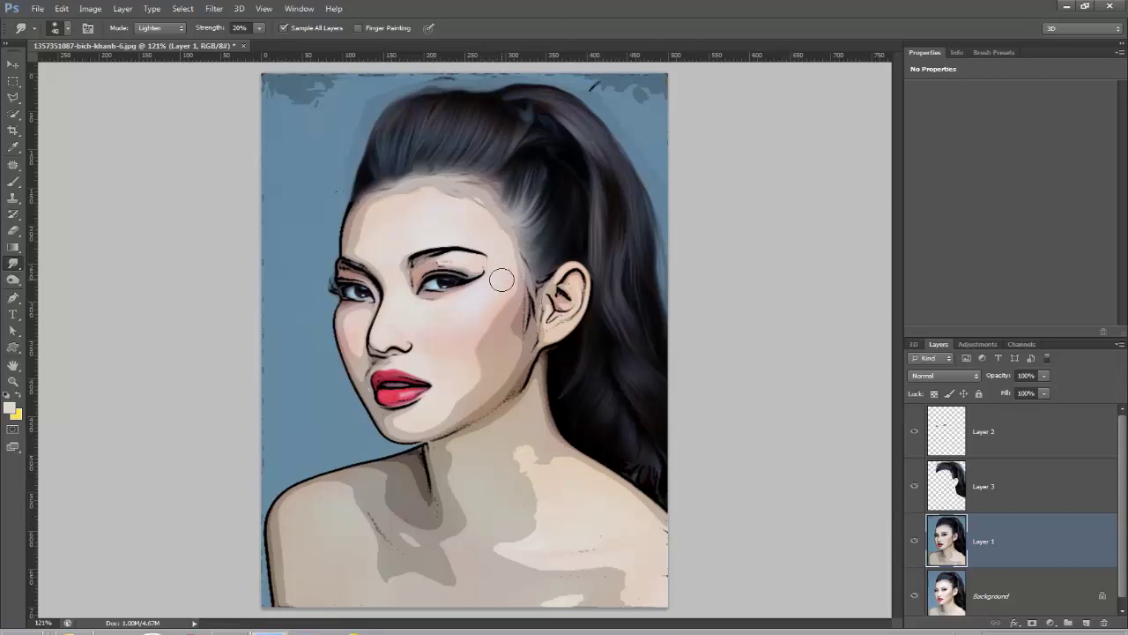
Step: Smudge the ear, jaw, neck and chest shading smooth, enlarging the brush to 90, and blend the cheek
mouse_move(538, 318)
left_mouse_down()
mouse_move(576, 287)
mouse_move(533, 387)
mouse_move(473, 435)
mouse_move(521, 461)
mouse_move(588, 530)
mouse_move(514, 546)
mouse_move(577, 506)
mouse_move(568, 517)
mouse_move(601, 541)
mouse_move(563, 519)
mouse_move(588, 520)
mouse_move(490, 498)
mouse_move(495, 484)
mouse_move(479, 481)
mouse_move(532, 440)
mouse_move(546, 478)
mouse_move(582, 501)
mouse_move(538, 451)
mouse_move(543, 468)
mouse_move(448, 506)
mouse_move(436, 460)
mouse_move(461, 487)
mouse_move(438, 462)
mouse_move(464, 526)
mouse_move(455, 562)
mouse_move(408, 565)
mouse_move(371, 526)
mouse_move(376, 511)
mouse_move(359, 485)
mouse_move(339, 501)
mouse_move(392, 501)
mouse_move(383, 540)
mouse_move(453, 568)
mouse_move(435, 534)
mouse_move(468, 605)
mouse_move(426, 566)
mouse_move(416, 587)
mouse_move(343, 552)
mouse_move(403, 607)
mouse_move(315, 518)
mouse_move(339, 516)
mouse_move(331, 556)
mouse_move(392, 566)
mouse_move(395, 505)
mouse_move(384, 594)
mouse_move(381, 545)
mouse_move(396, 564)
mouse_move(497, 592)
mouse_move(461, 531)
mouse_move(594, 589)
mouse_move(622, 587)
mouse_move(609, 559)
mouse_move(660, 530)
mouse_move(552, 521)
mouse_move(508, 446)
left_mouse_up()
key("bracketright")
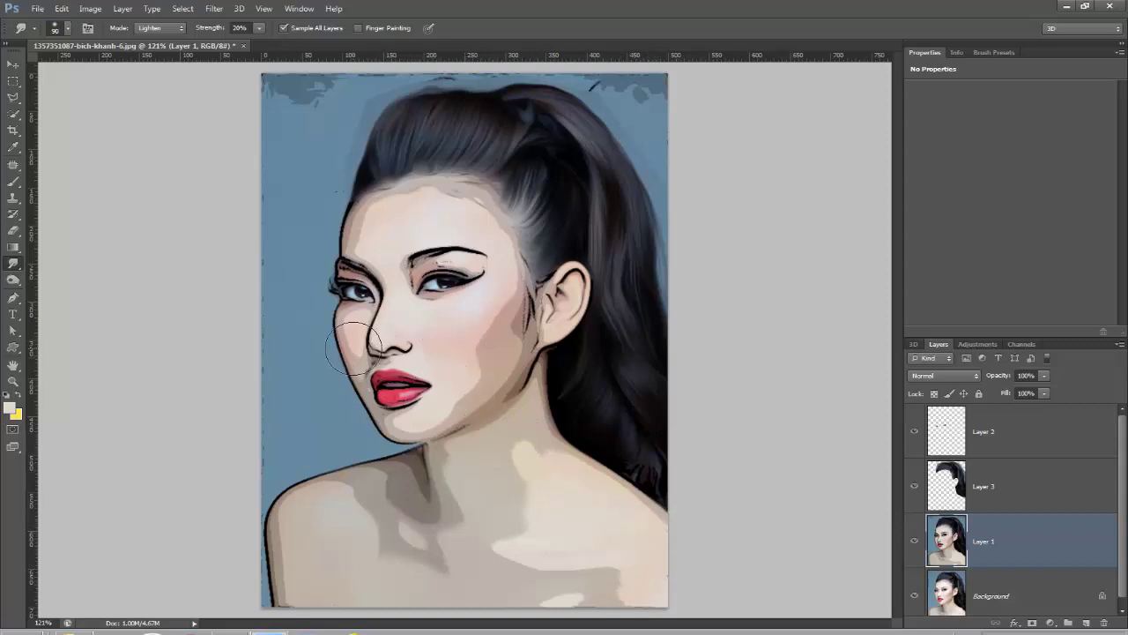
mouse_move(458, 356)
left_mouse_down()
mouse_move(449, 303)
mouse_move(453, 312)
left_mouse_up()
Step: Reduce the Smudge brush to size 25 and smooth the skin around the eye nearer the ear
key("bracketleft")
key("bracketleft")
key("bracketleft")
key("bracketleft")
key("bracketleft")
key("bracketleft")
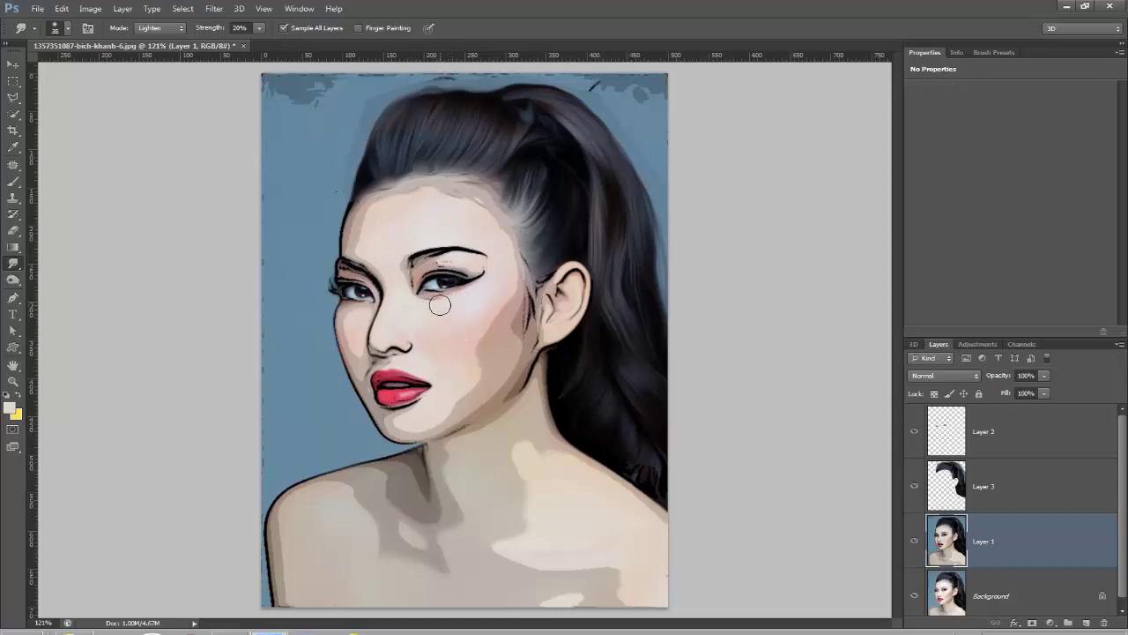
key("bracketleft")
left_click_drag(442, 296, 424, 281)
left_click_drag(412, 282, 418, 275)
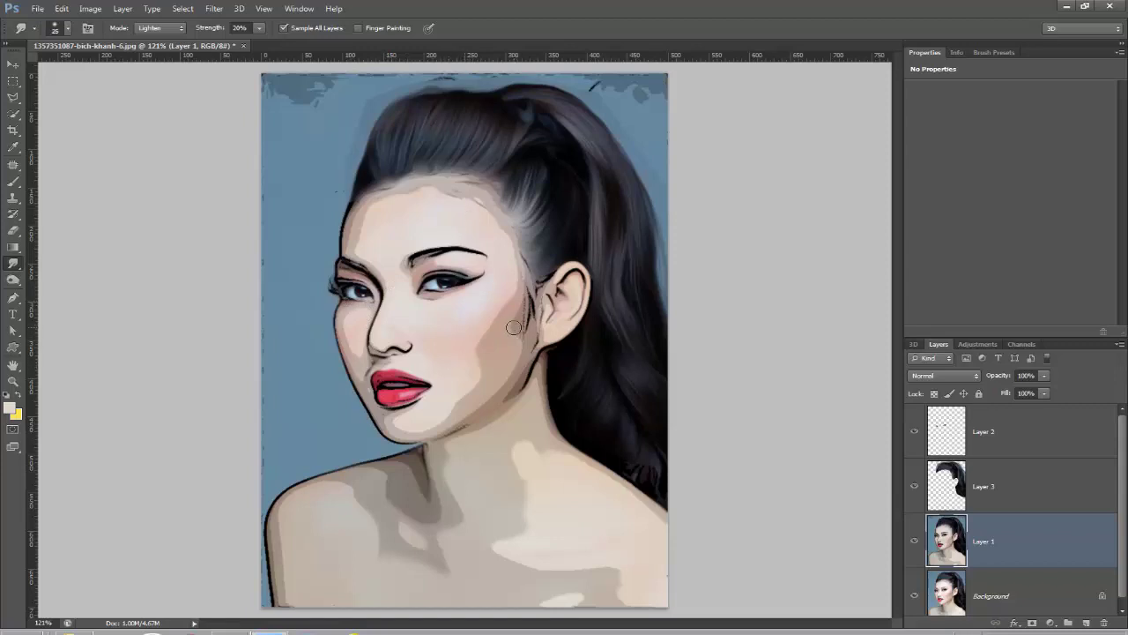
Step: Set the Smudge brush to size 30 in Darken mode and smudge the cheek from the temple down to the jaw
key("bracketright")
key("bracketleft")
key("bracketleft")
left_click(170, 29)
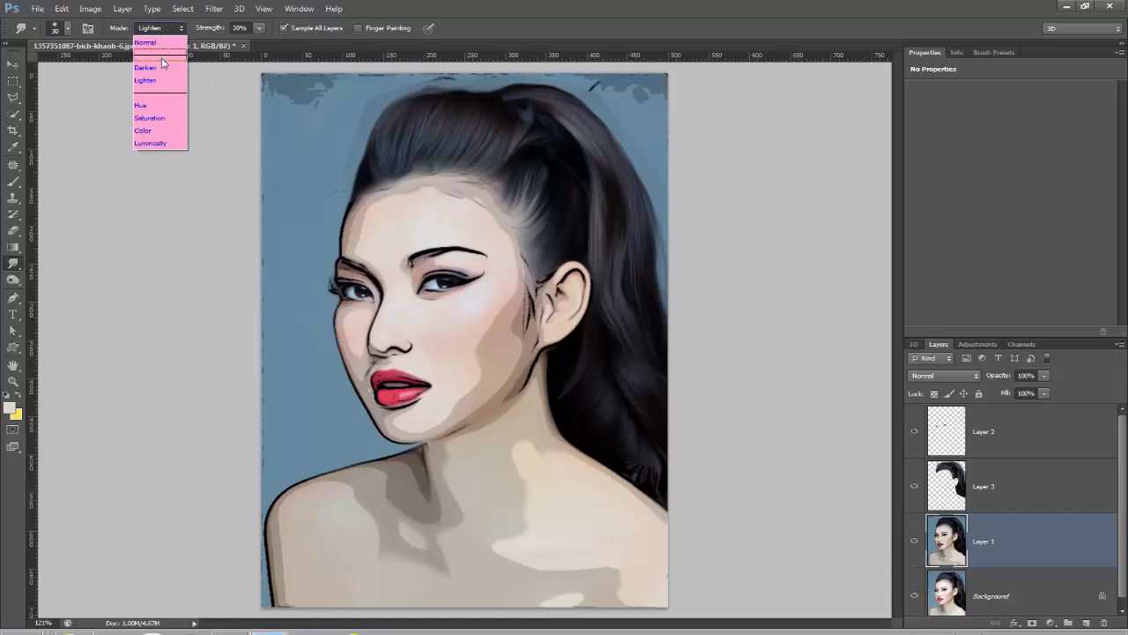
left_click(161, 66)
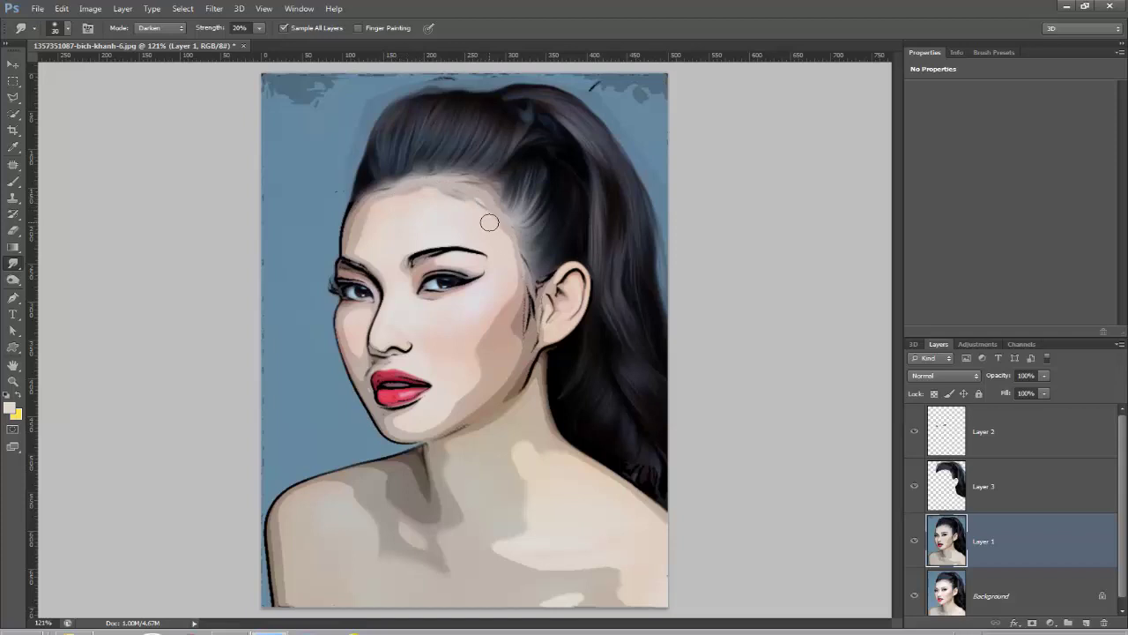
mouse_move(508, 278)
left_mouse_down()
mouse_move(489, 317)
mouse_move(501, 320)
mouse_move(496, 287)
mouse_move(500, 326)
mouse_move(510, 270)
mouse_move(514, 296)
mouse_move(512, 264)
mouse_move(509, 311)
mouse_move(485, 310)
mouse_move(496, 314)
mouse_move(470, 341)
mouse_move(484, 330)
mouse_move(441, 346)
mouse_move(511, 338)
mouse_move(469, 325)
mouse_move(482, 331)
mouse_move(475, 359)
mouse_move(489, 355)
mouse_move(465, 393)
mouse_move(500, 380)
mouse_move(457, 394)
mouse_move(467, 393)
mouse_move(436, 420)
left_mouse_up()
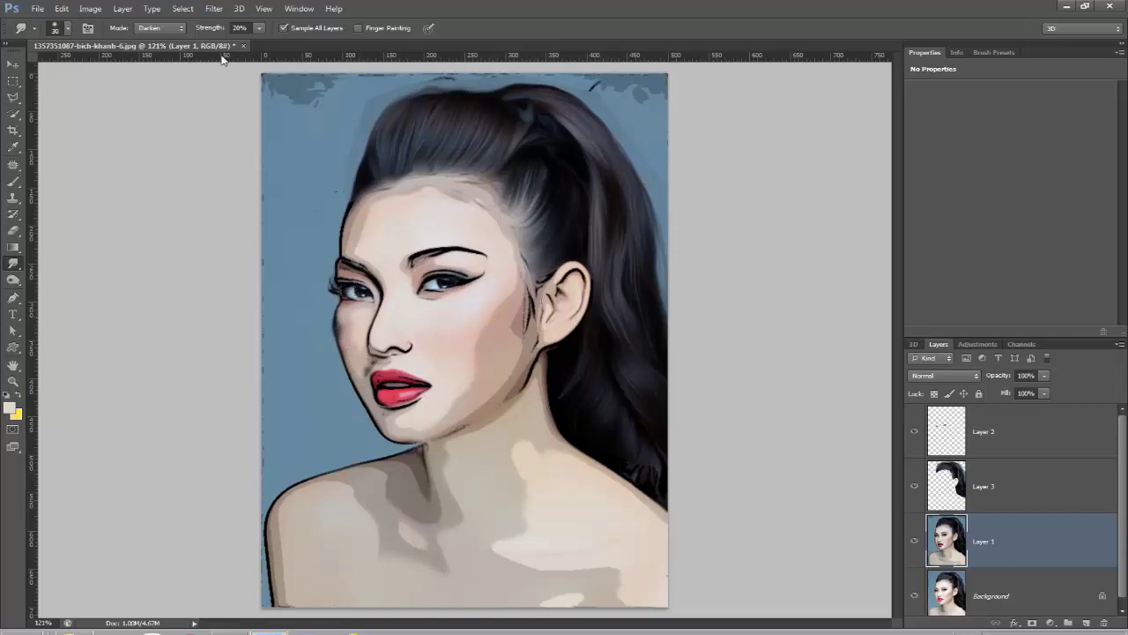
Step: Switch the Smudge mode to Lighten and blend the dark smear on the cheek farther from the ear
left_click(159, 28)
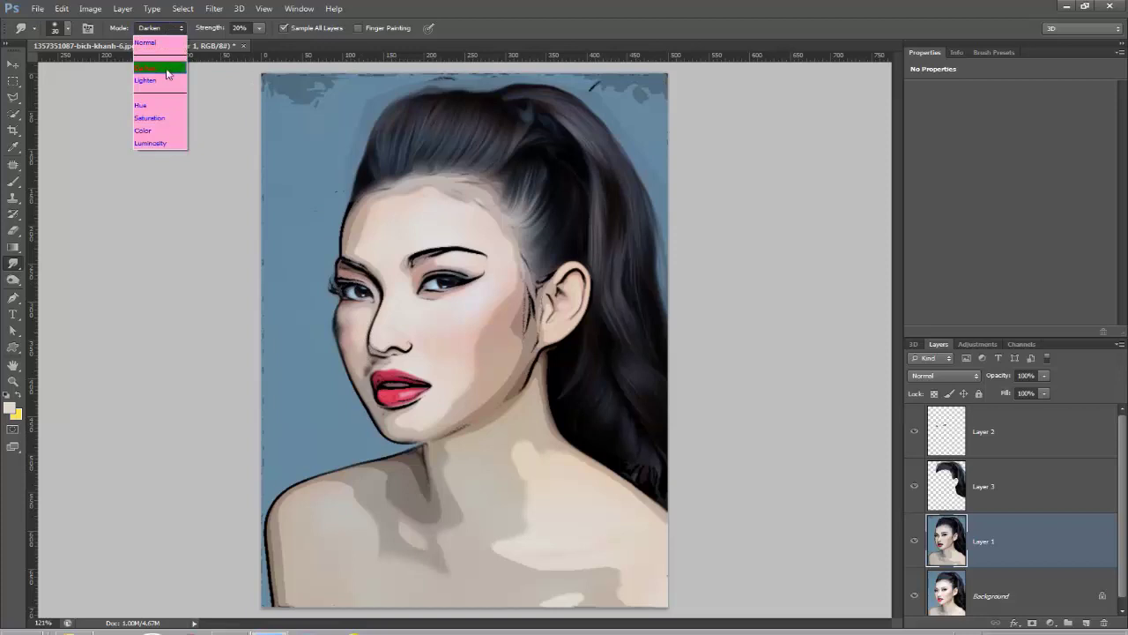
left_click(167, 70)
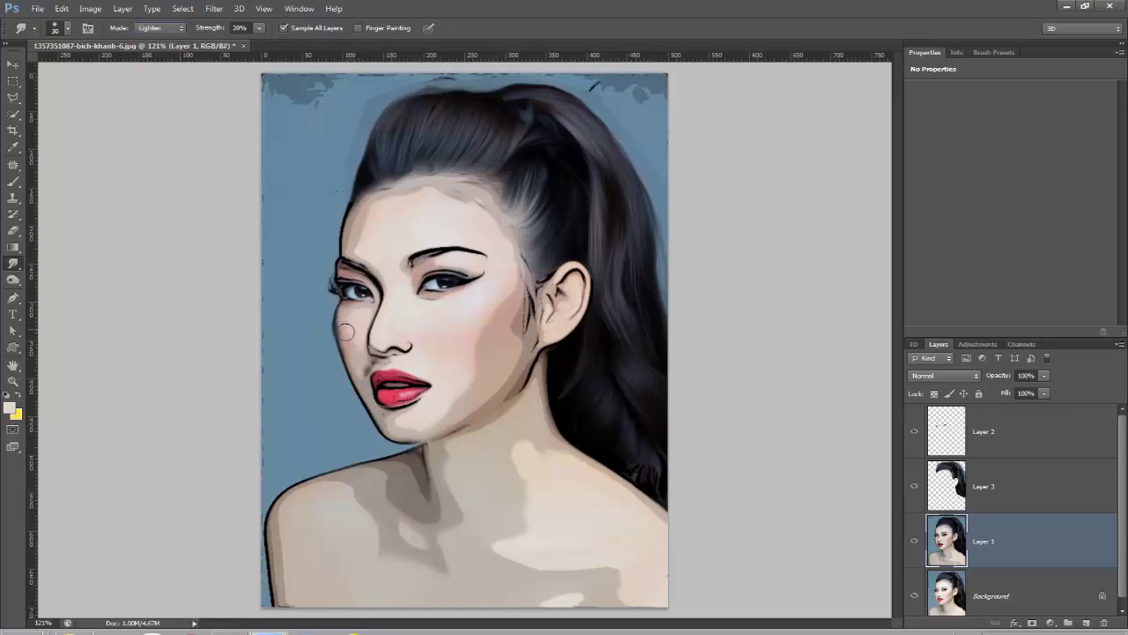
left_click_drag(345, 315, 348, 345)
Step: In Darken mode, smudge the eyeliner wing, the far eye's outer lashes and the cheek shading in front of the ear
left_click(164, 29)
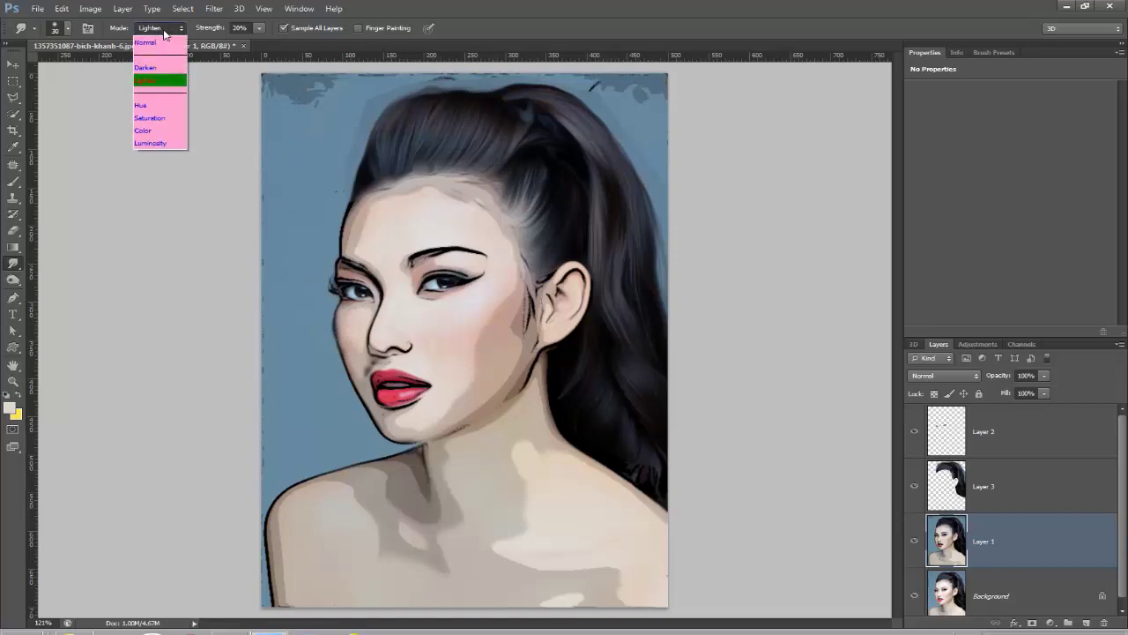
left_click(166, 68)
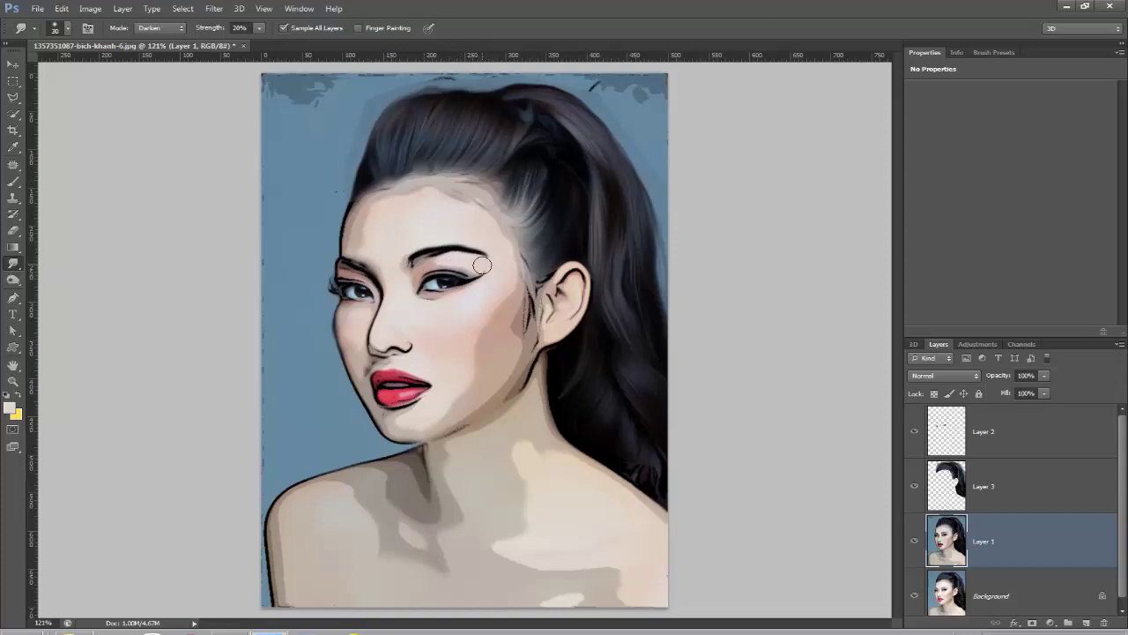
left_click_drag(467, 280, 486, 274)
left_click_drag(334, 286, 330, 279)
mouse_move(519, 314)
left_mouse_down()
mouse_move(517, 304)
mouse_move(503, 338)
mouse_move(512, 358)
left_mouse_up()
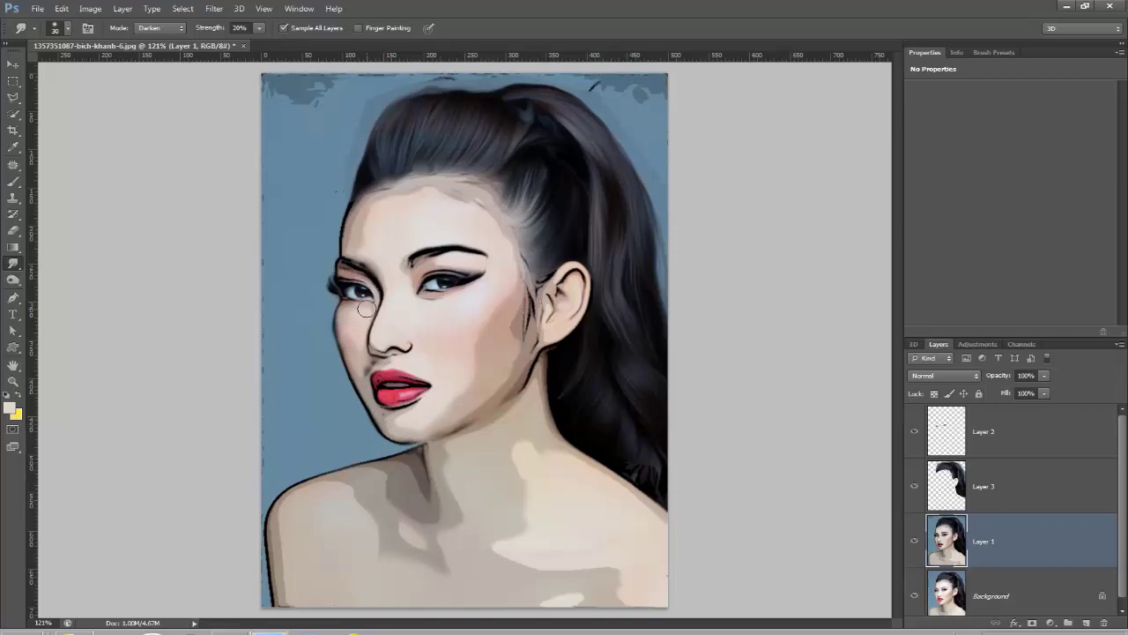
Step: In Lighten mode, smudge the dark lines below the lip, across the forehead, around the ear and neck, and along the shoulder outline
left_click(167, 31)
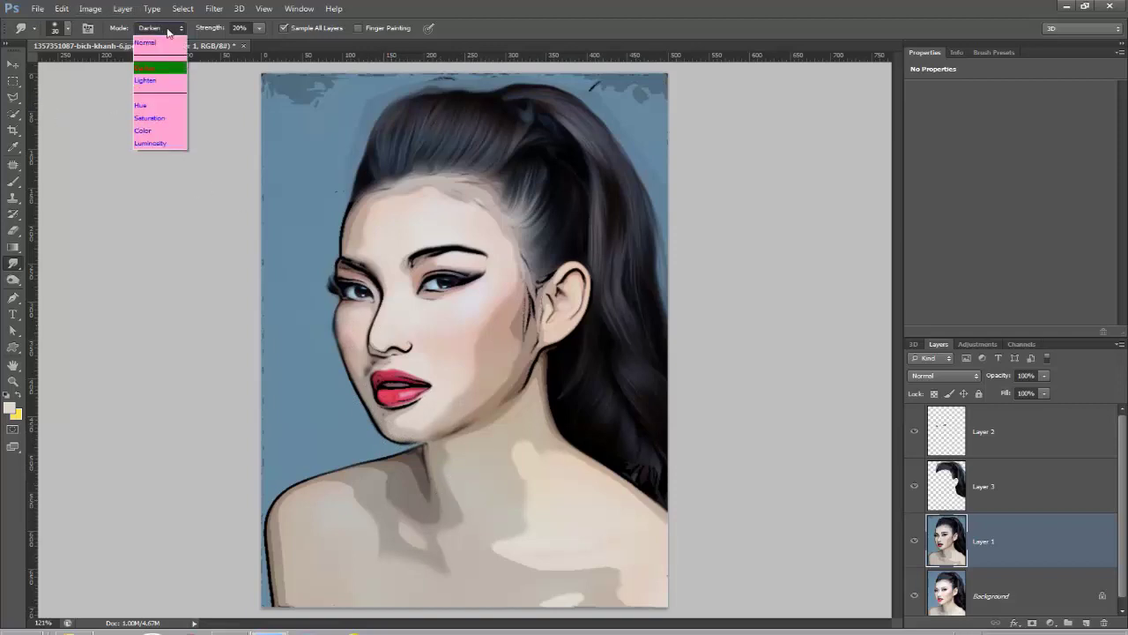
left_click(167, 80)
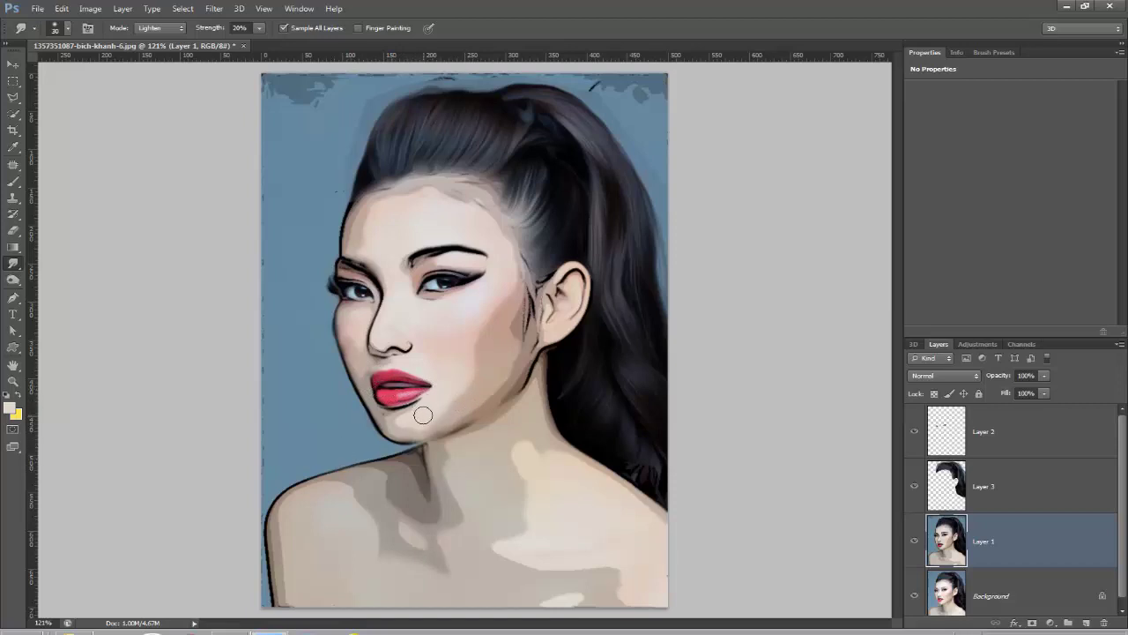
mouse_move(405, 415)
left_mouse_down()
mouse_move(416, 405)
mouse_move(380, 412)
mouse_move(419, 404)
mouse_move(394, 410)
left_mouse_up()
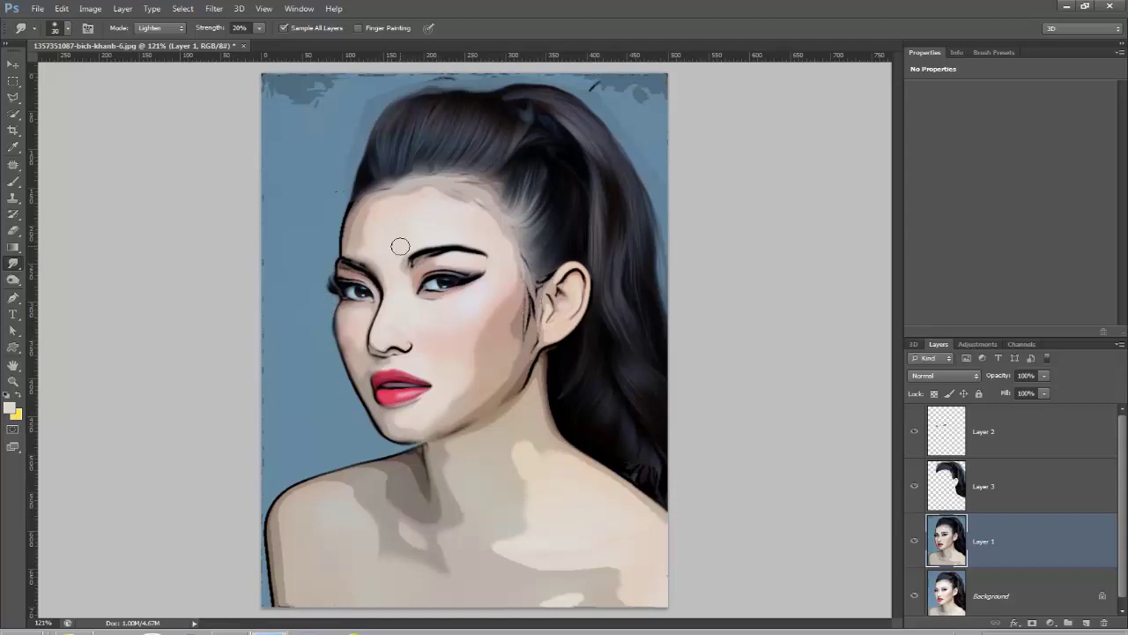
mouse_move(363, 218)
left_mouse_down()
mouse_move(427, 189)
mouse_move(388, 192)
mouse_move(415, 180)
mouse_move(403, 186)
mouse_move(434, 181)
mouse_move(487, 205)
mouse_move(469, 187)
mouse_move(483, 188)
mouse_move(457, 182)
mouse_move(496, 192)
mouse_move(514, 275)
mouse_move(516, 250)
mouse_move(532, 268)
mouse_move(506, 216)
mouse_move(545, 272)
mouse_move(534, 271)
mouse_move(528, 332)
mouse_move(528, 257)
mouse_move(565, 291)
mouse_move(548, 303)
mouse_move(575, 275)
mouse_move(576, 306)
mouse_move(578, 267)
mouse_move(571, 295)
mouse_move(569, 273)
mouse_move(583, 285)
mouse_move(545, 342)
left_mouse_up()
mouse_move(531, 394)
left_mouse_down()
mouse_move(540, 338)
mouse_move(554, 377)
left_mouse_up()
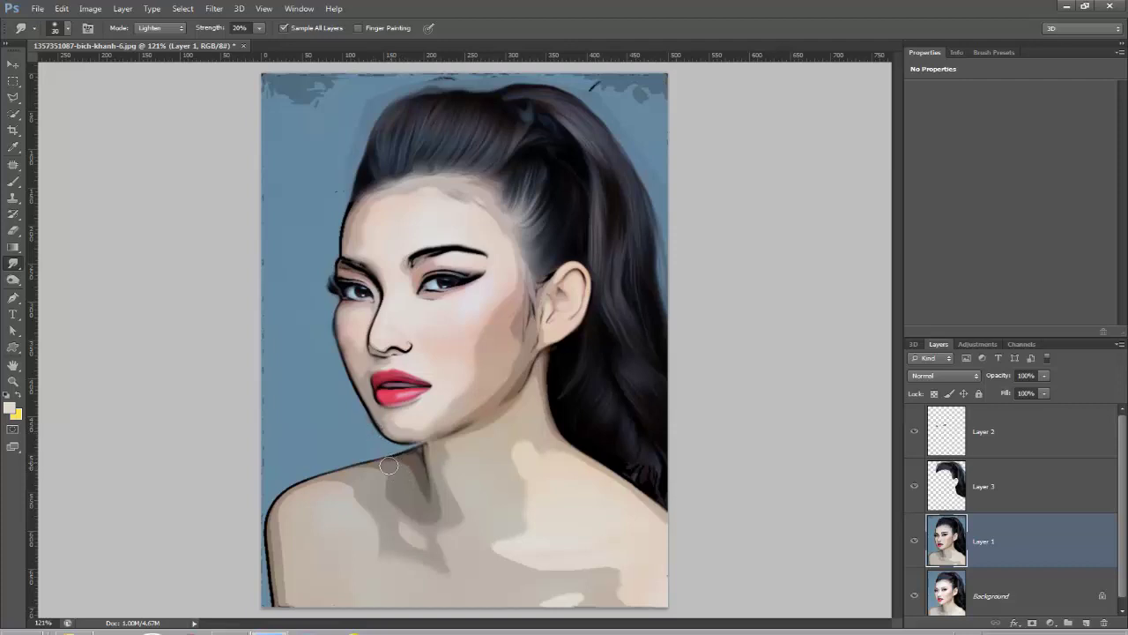
left_click_drag(278, 494, 267, 557)
left_click(13, 199)
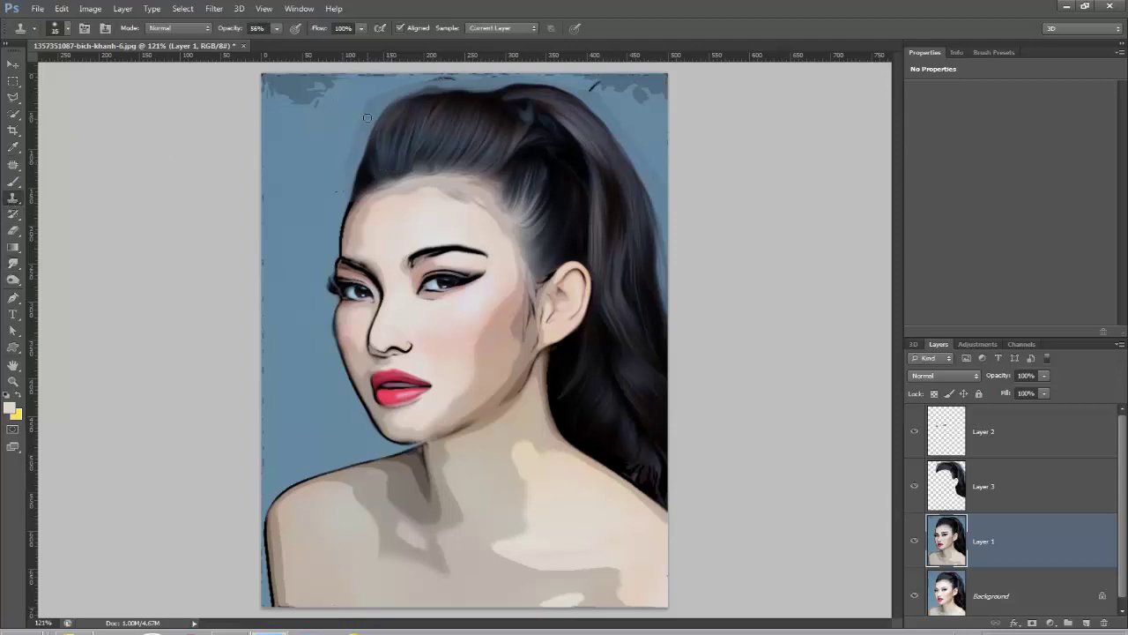
key("bracketright")
key("bracketright")
Step: Select the Brush tool and merge the hair layer, Layer 3, with Layer 1
left_click(12, 182)
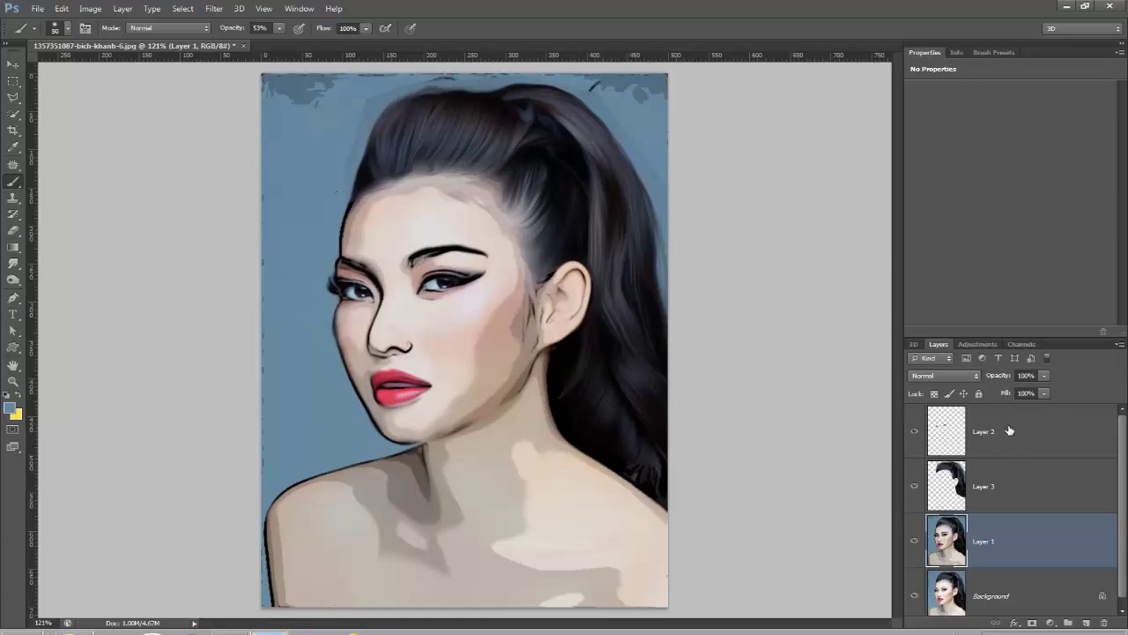
left_click(1036, 485, "ctrl")
right_click(1044, 532)
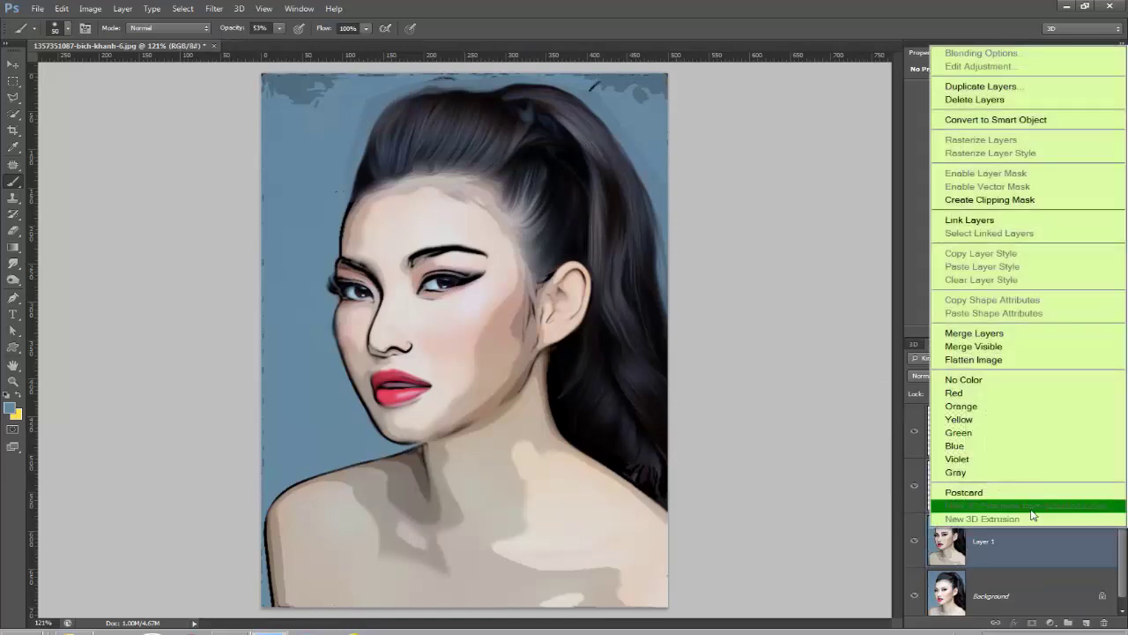
left_click(989, 333)
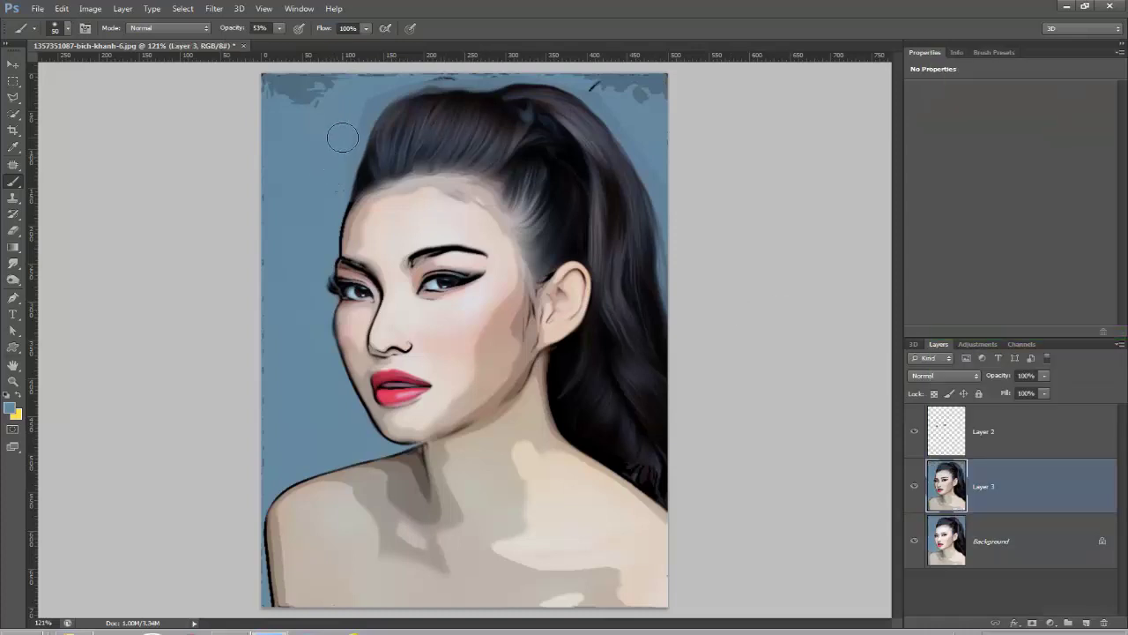
Step: Raise the brush opacity to 94% and paint blue over the dark background patches around the hair, undoing the last stroke that runs into the hair
left_click(278, 28)
left_click_drag(303, 39, 308, 39)
mouse_move(348, 110)
left_mouse_down()
mouse_move(357, 88)
mouse_move(291, 89)
left_mouse_up()
mouse_move(361, 84)
left_mouse_down()
mouse_move(606, 67)
mouse_move(684, 94)
mouse_move(614, 78)
mouse_move(631, 103)
mouse_move(592, 71)
left_mouse_up()
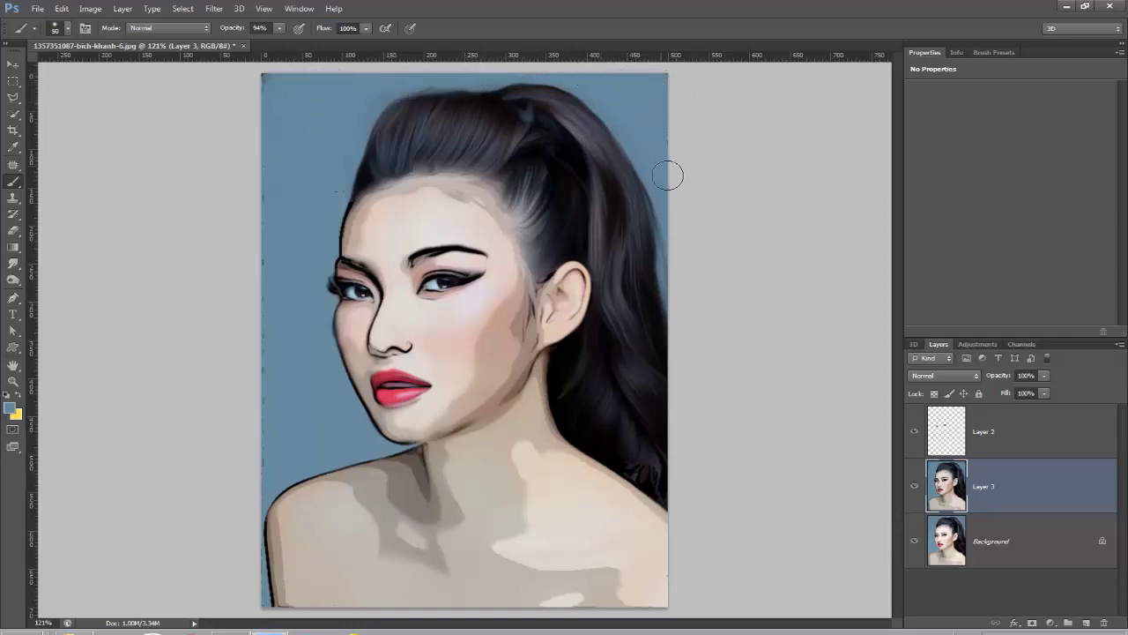
mouse_move(662, 126)
left_mouse_down()
mouse_move(645, 99)
mouse_move(530, 81)
mouse_move(376, 77)
left_mouse_up()
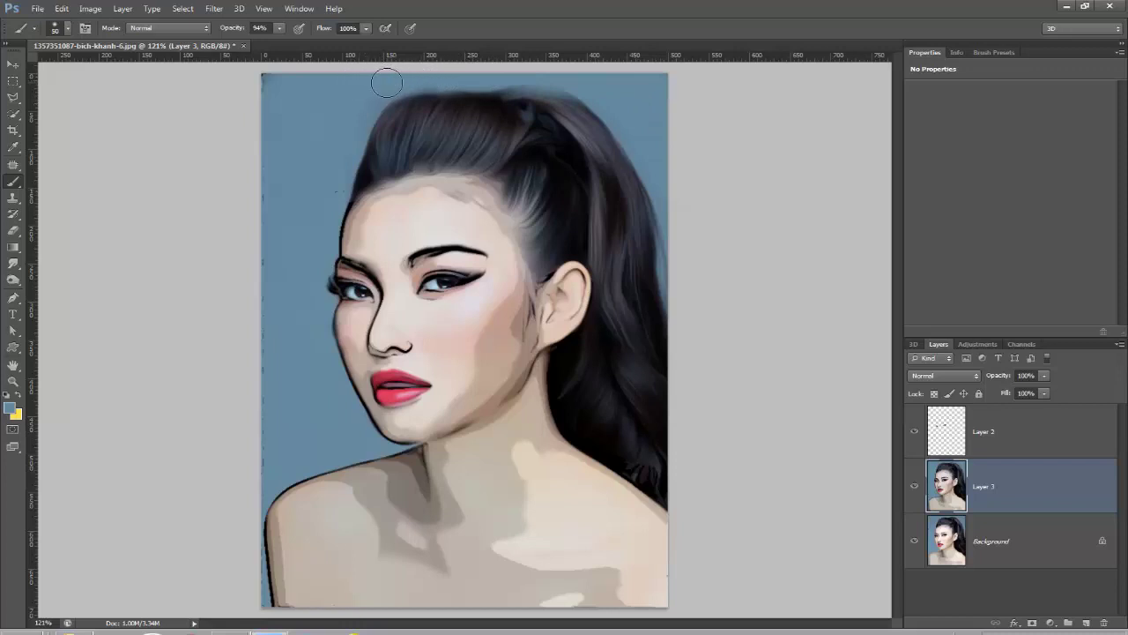
key("ctrl+z")
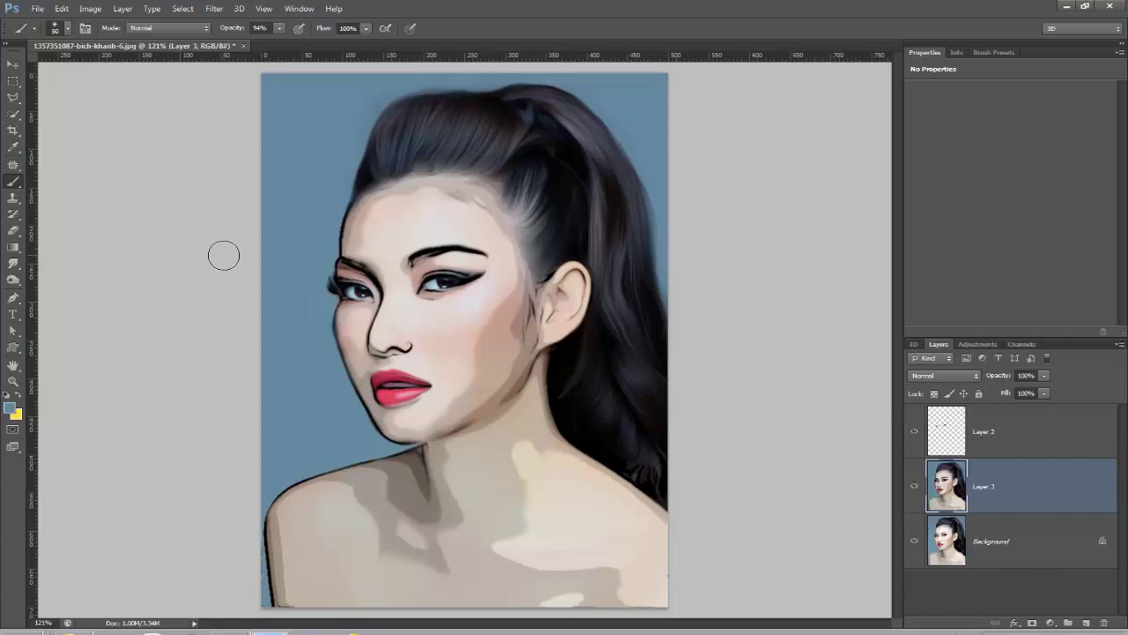
Step: Switch back to the Smudge tool and examine the portrait as a whole and close up around the face and neck
left_click(13, 266)
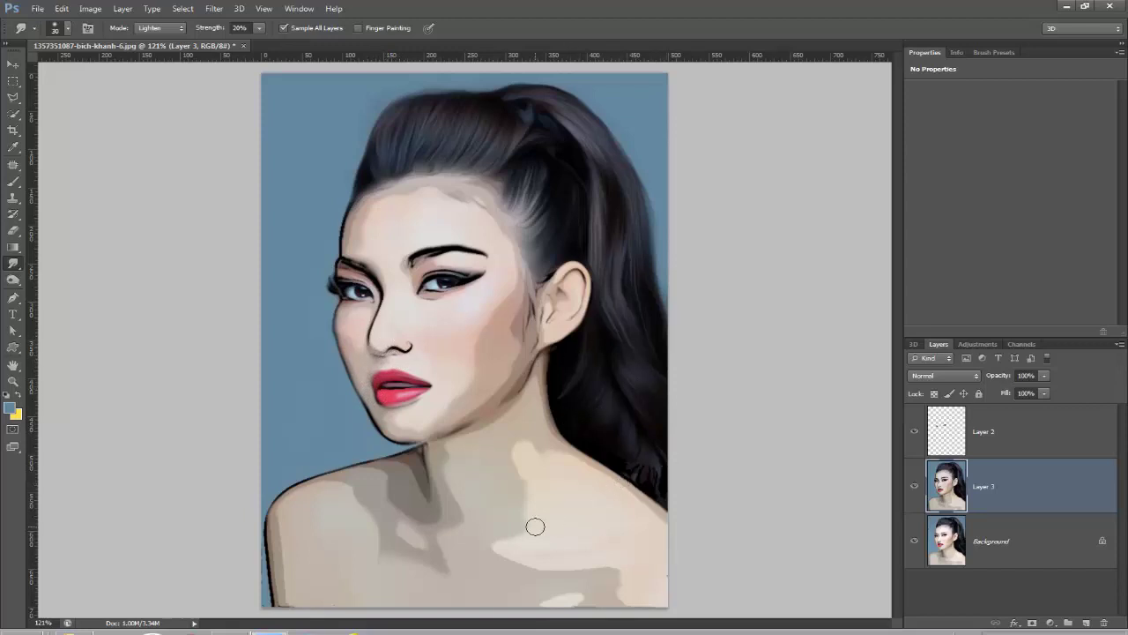
scroll(534, 520, "down", 3)
scroll(533, 518, "up", 1)
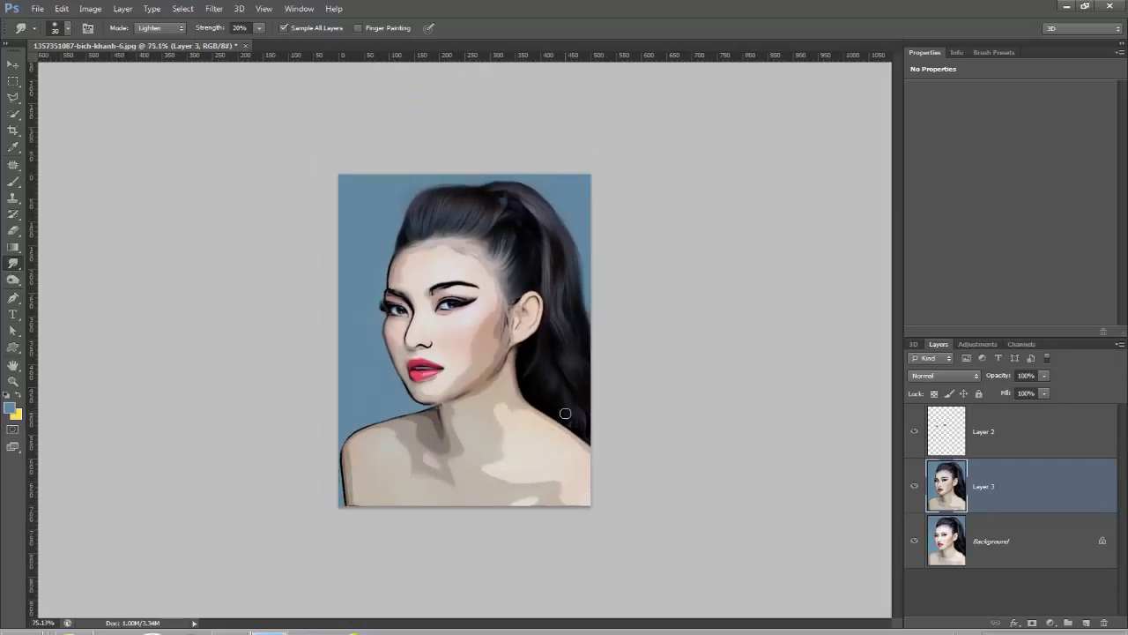
scroll(566, 413, "up", 2)
scroll(565, 414, "up", 1)
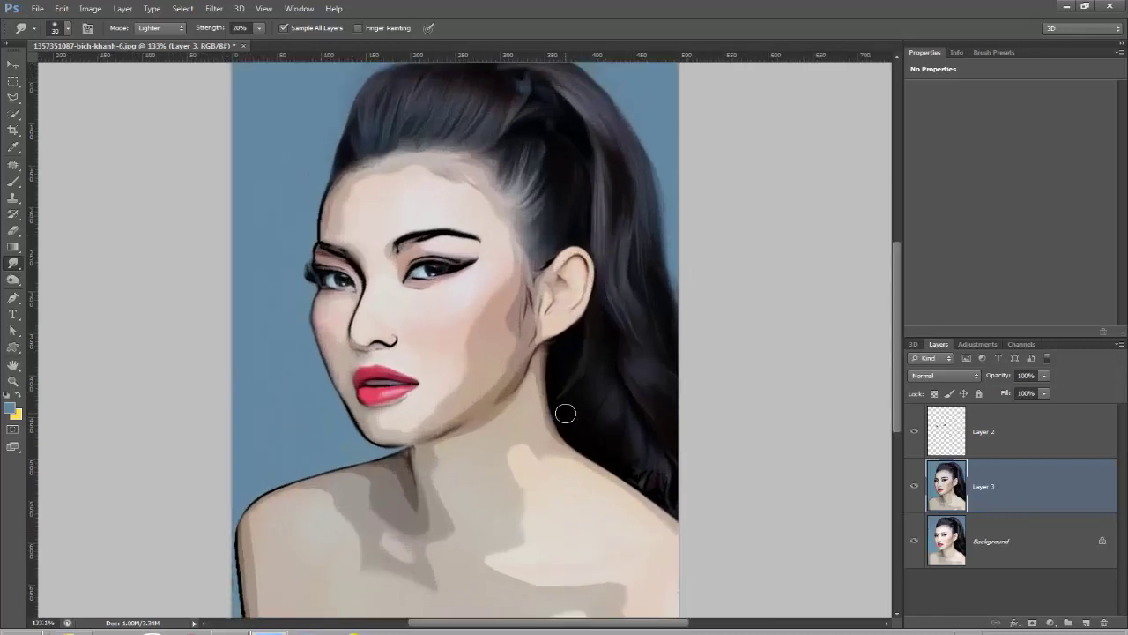
scroll(558, 443, "up", 1)
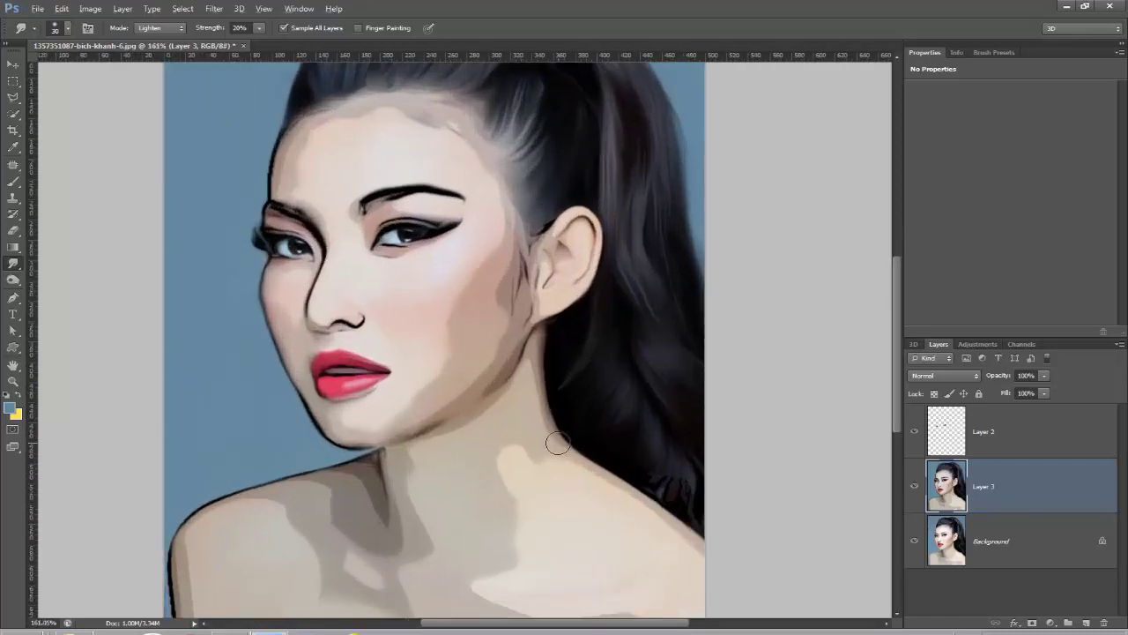
scroll(558, 438, "down", 3)
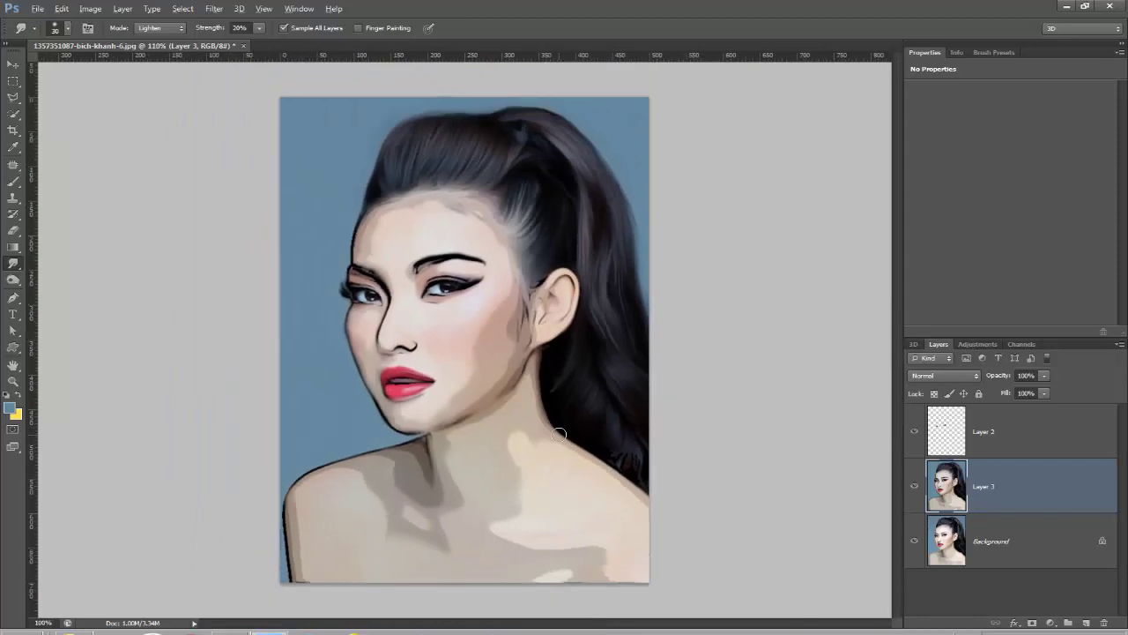
Step: Recolor the irises on Layer 2 using Hue/Saturation with hue -180, saturation -30 and slightly lower lightness
left_click(958, 433)
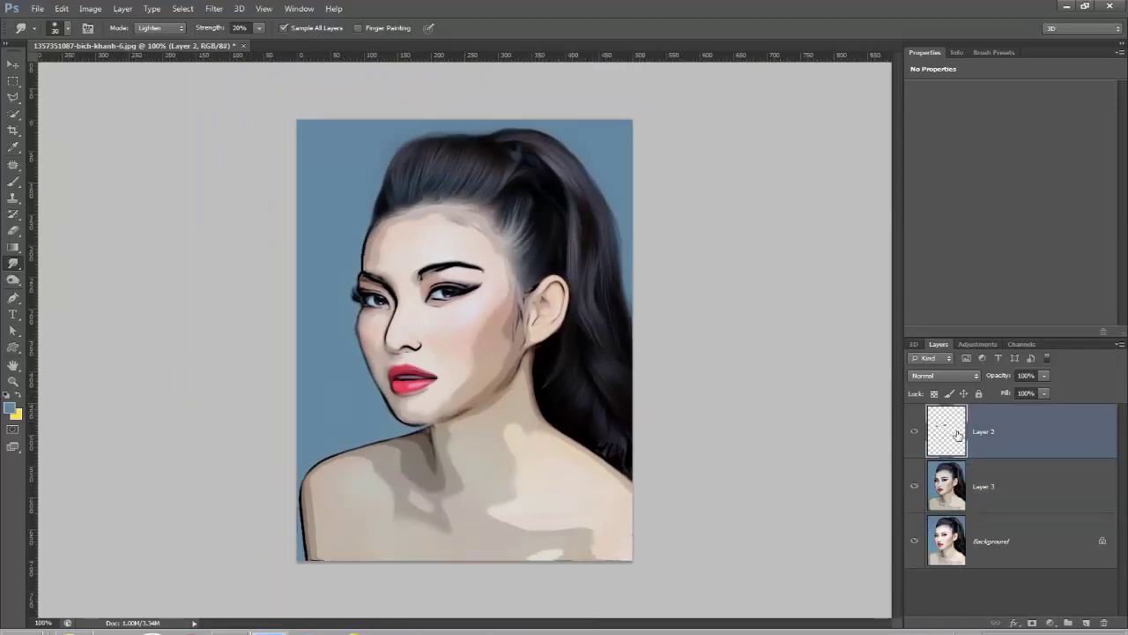
left_click(90, 8)
mouse_move(107, 44)
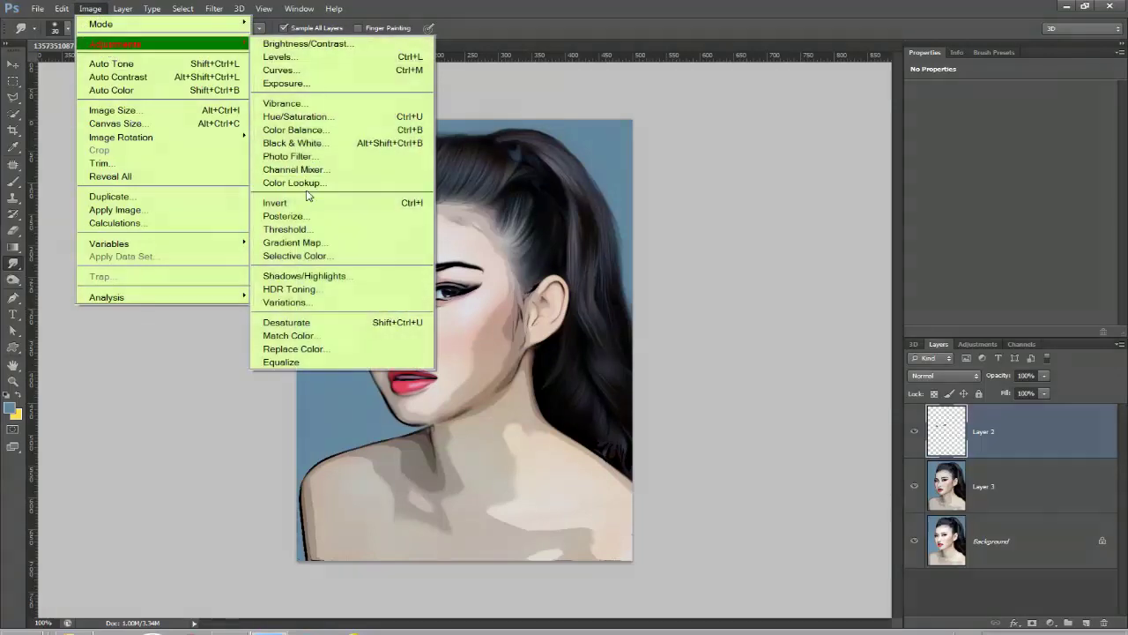
left_click(321, 116)
left_click_drag(953, 203, 884, 215)
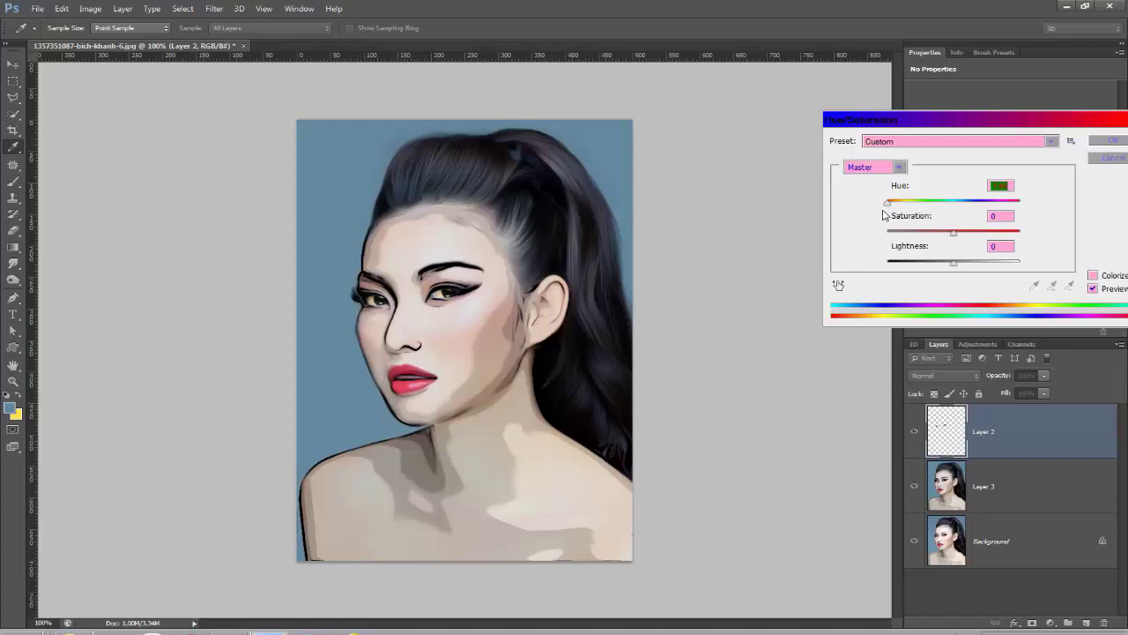
left_click(952, 264)
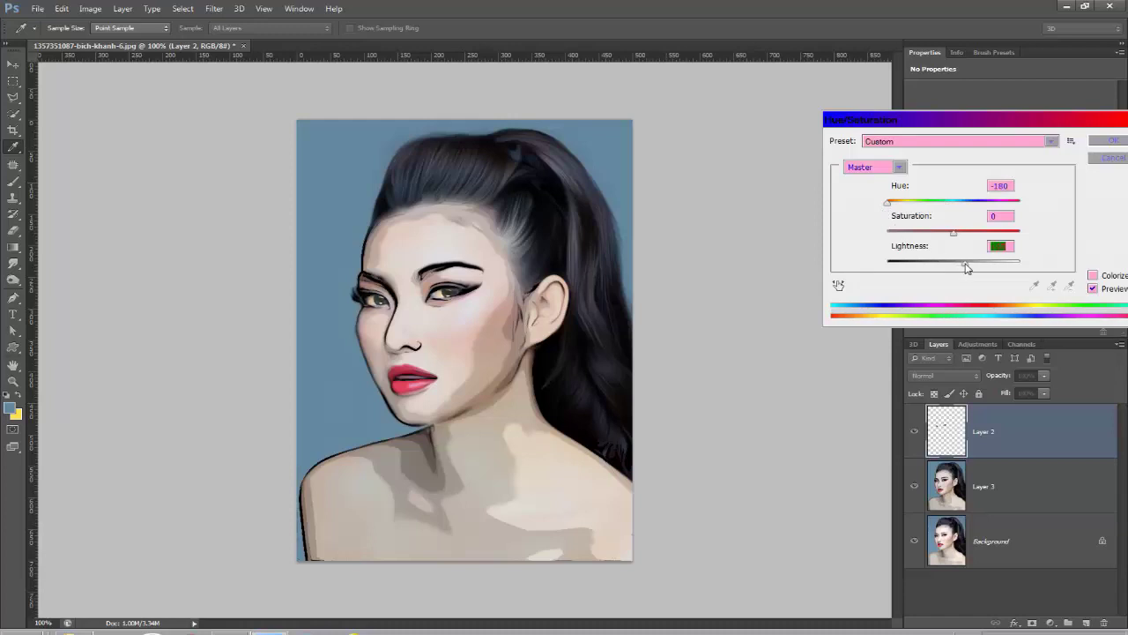
mouse_move(952, 267)
left_mouse_down()
mouse_move(935, 267)
mouse_move(952, 238)
mouse_move(973, 238)
mouse_move(929, 239)
mouse_move(950, 268)
left_mouse_up()
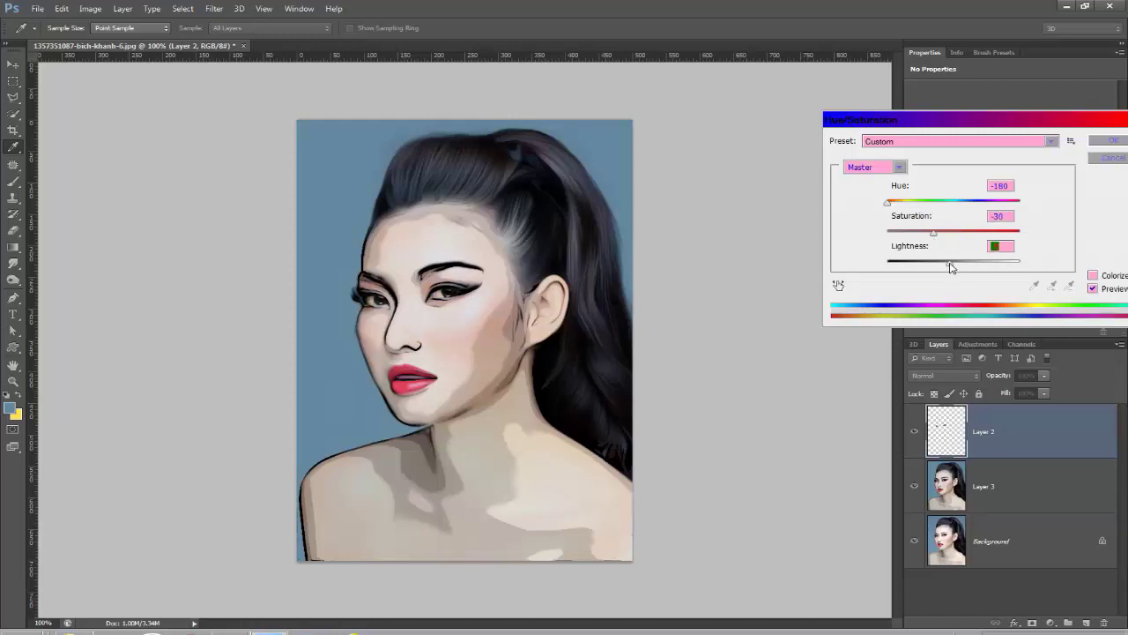
left_click(1113, 141)
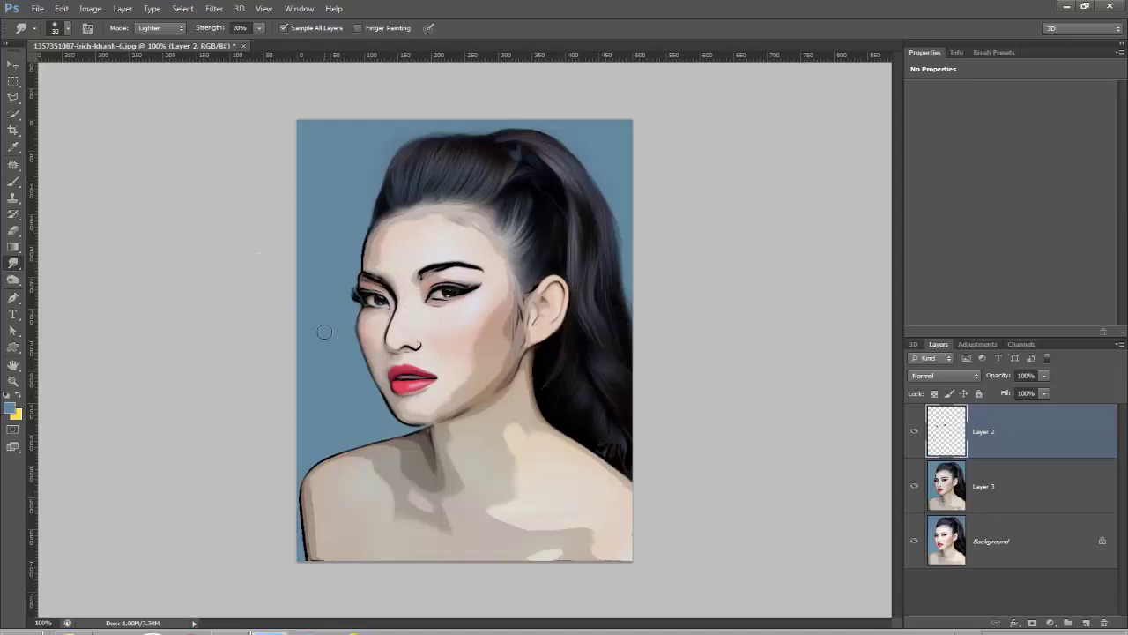
Step: Smudge the iris of the eye nearer the ear on Layer 2
left_click_drag(450, 290, 436, 294)
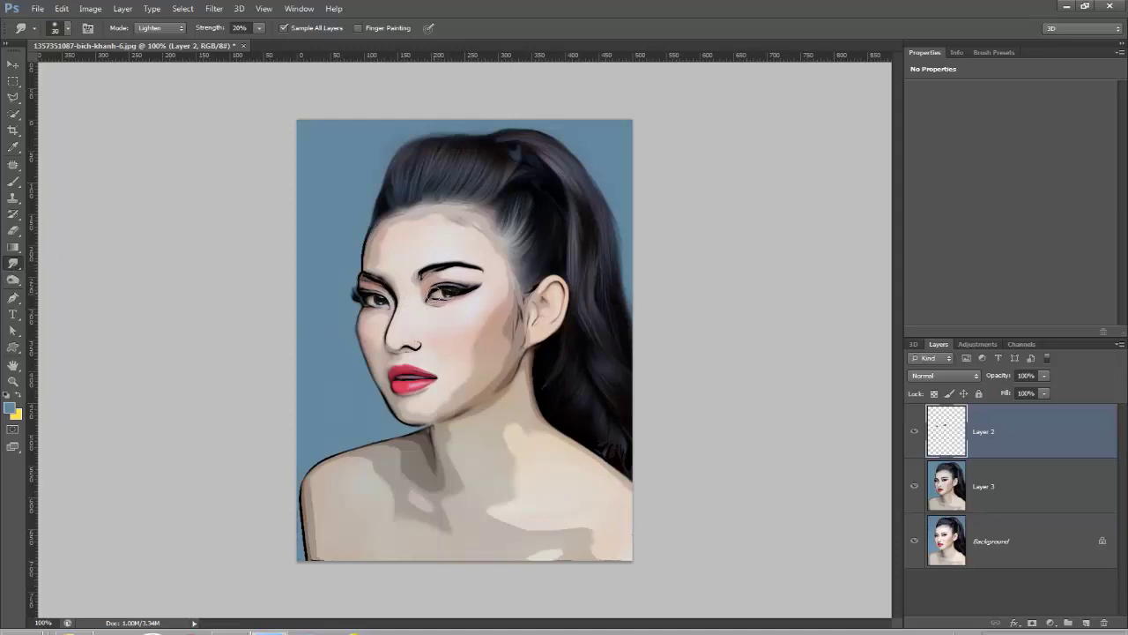